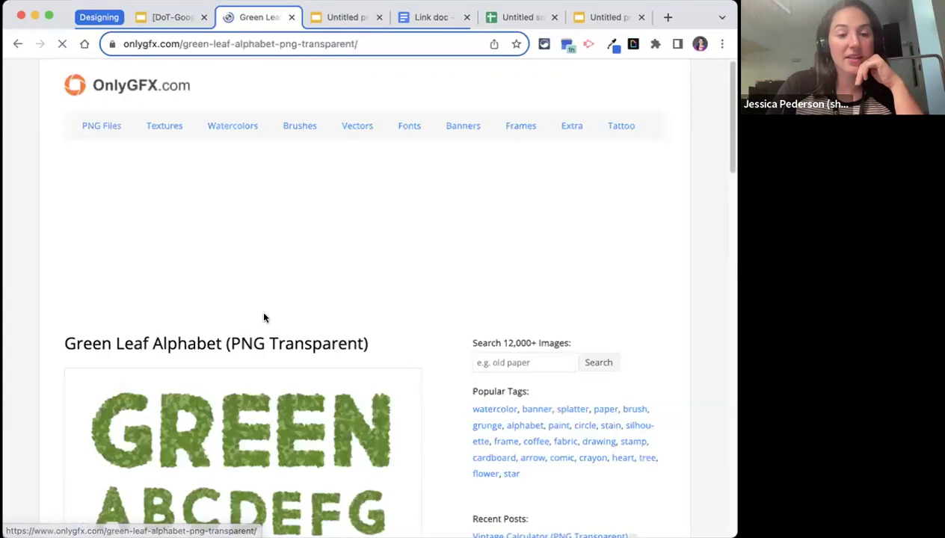
# Step: Copy the large leaf letter Q image from the Green Leaf Alphabet page
pyautogui.scroll(-5, 263, 317)
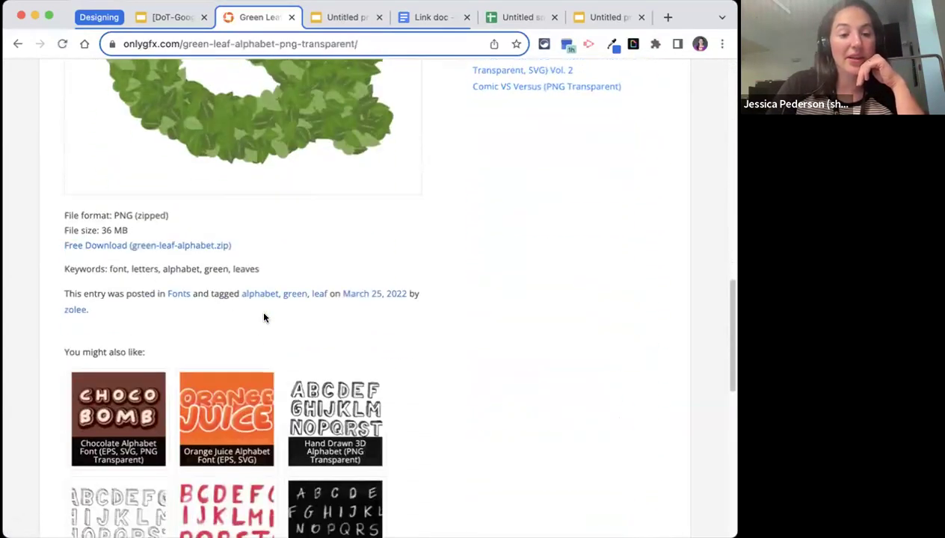
pyautogui.scroll(5, 263, 317)
pyautogui.scroll(3, 264, 317)
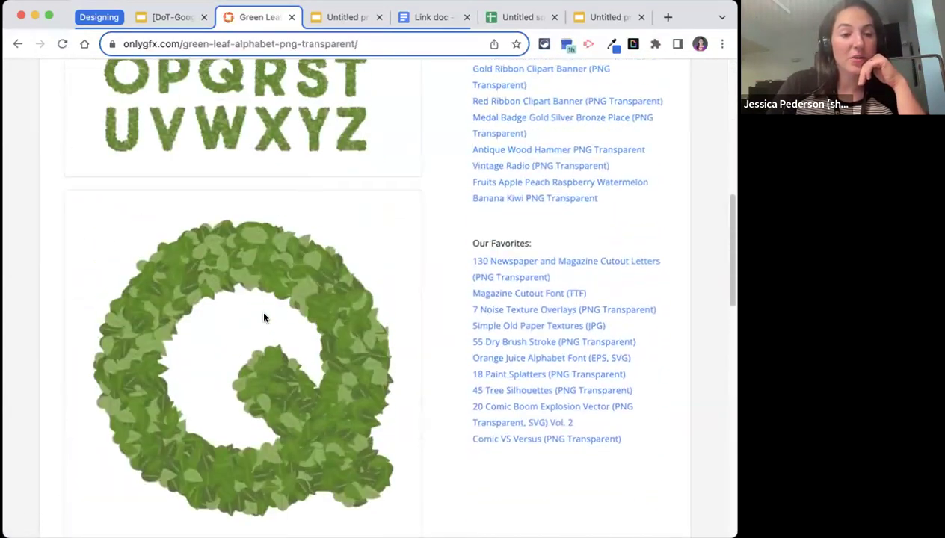
pyautogui.rightClick(249, 270)
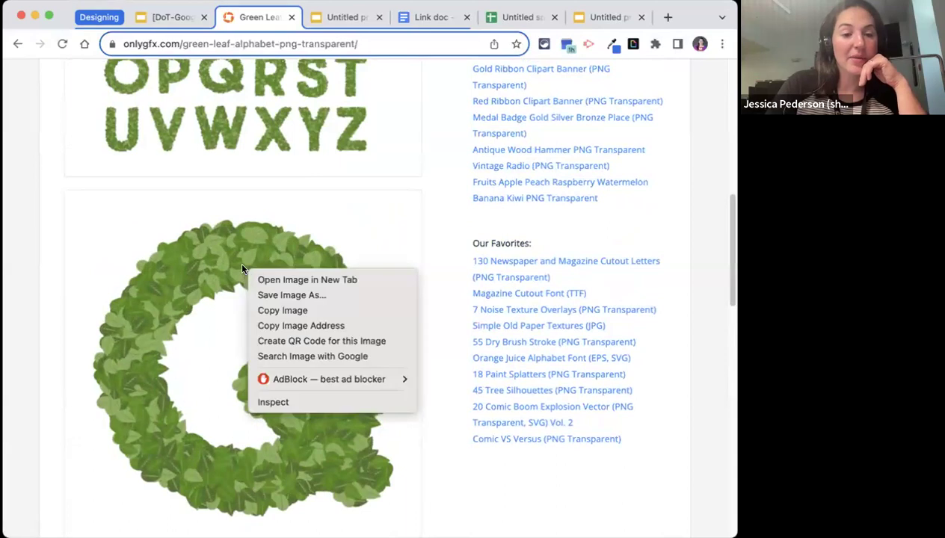
pyautogui.click(273, 311)
# Step: Paste the copied leaf letter Q onto slide 2 of the untitled presentation and place it over the end of the orange brush stroke
pyautogui.click(192, 18)
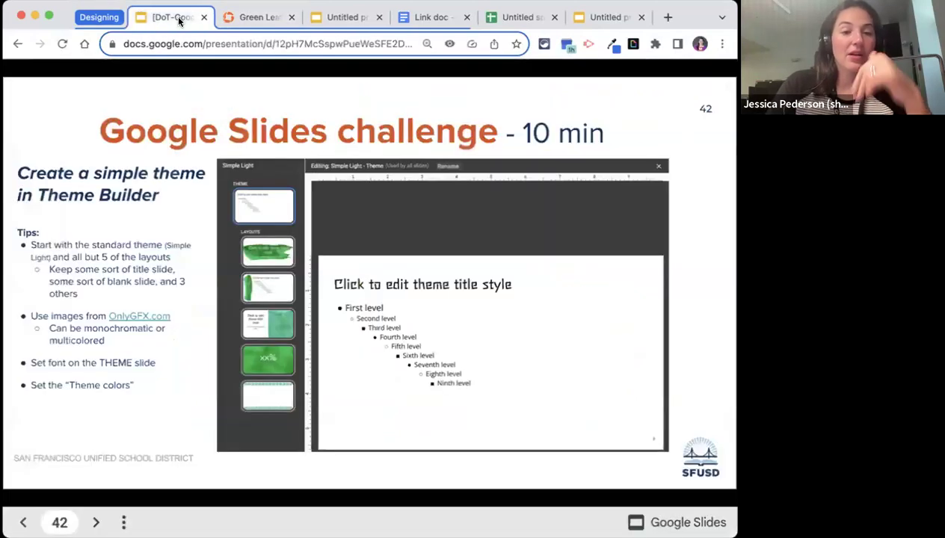
pyautogui.click(322, 14)
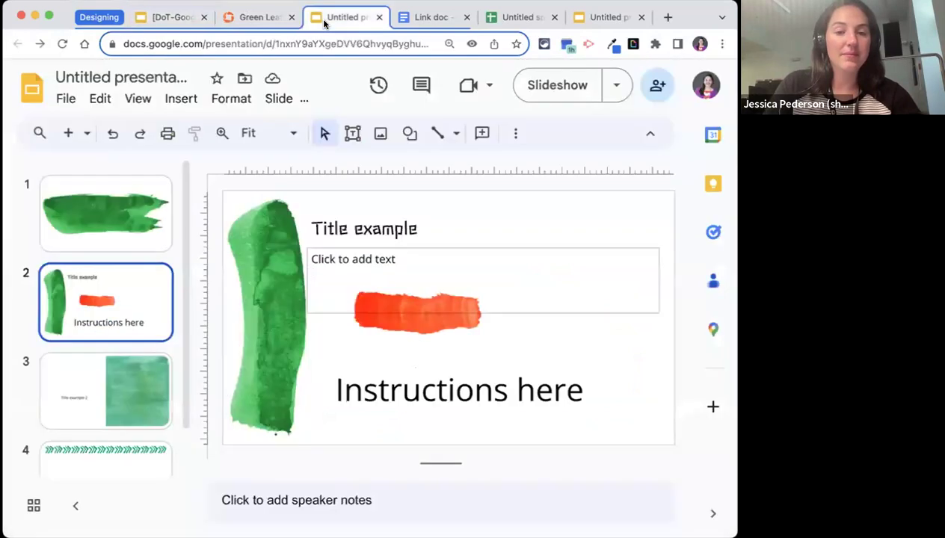
pyautogui.hotkey('ctrl', 'v')
pyautogui.moveTo(293, 347)
pyautogui.mouseDown()
pyautogui.moveTo(502, 298)
pyautogui.moveTo(496, 278)
pyautogui.mouseUp()
pyautogui.click(248, 17)
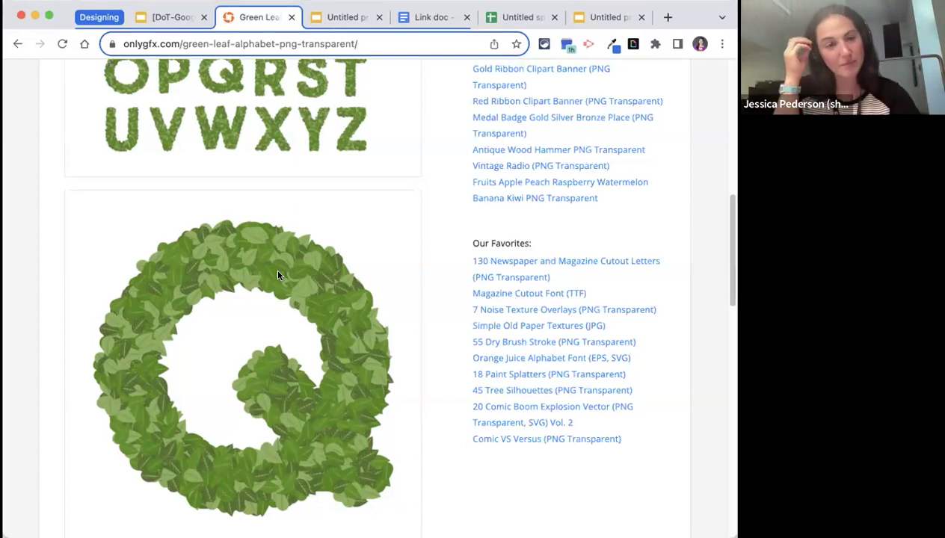
pyautogui.scroll(10, 283, 242)
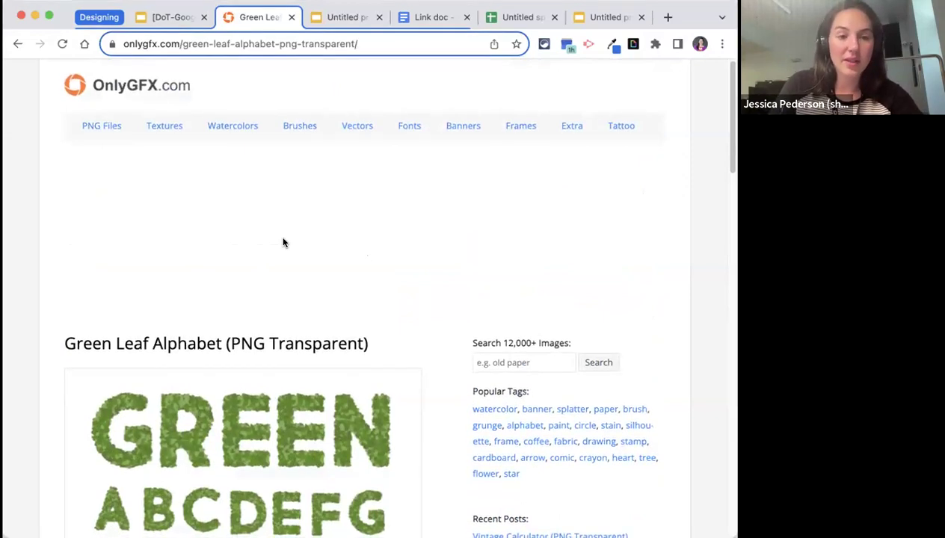
pyautogui.click(176, 18)
pyautogui.click(338, 20)
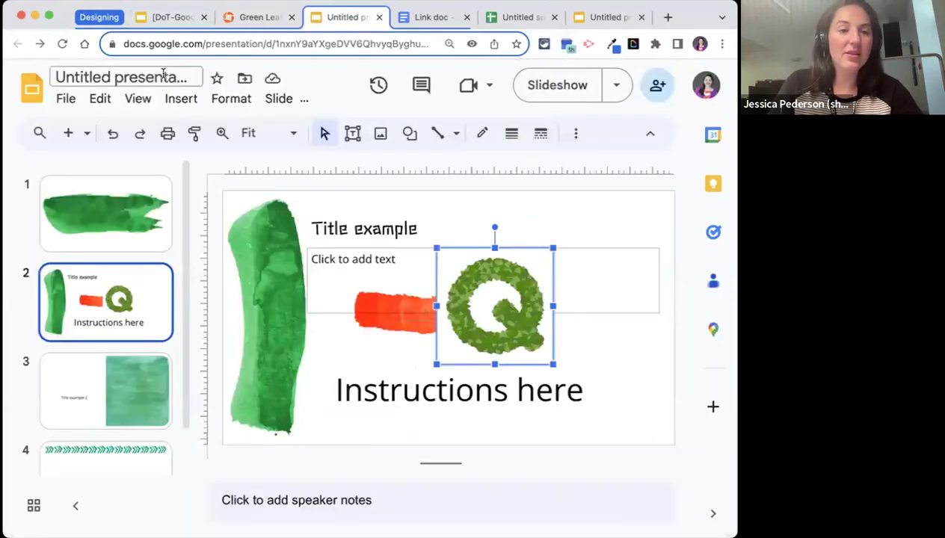
# Step: View the audio insertion picker's My Drive and Shared with me locations and close it without inserting anything
pyautogui.click(181, 99)
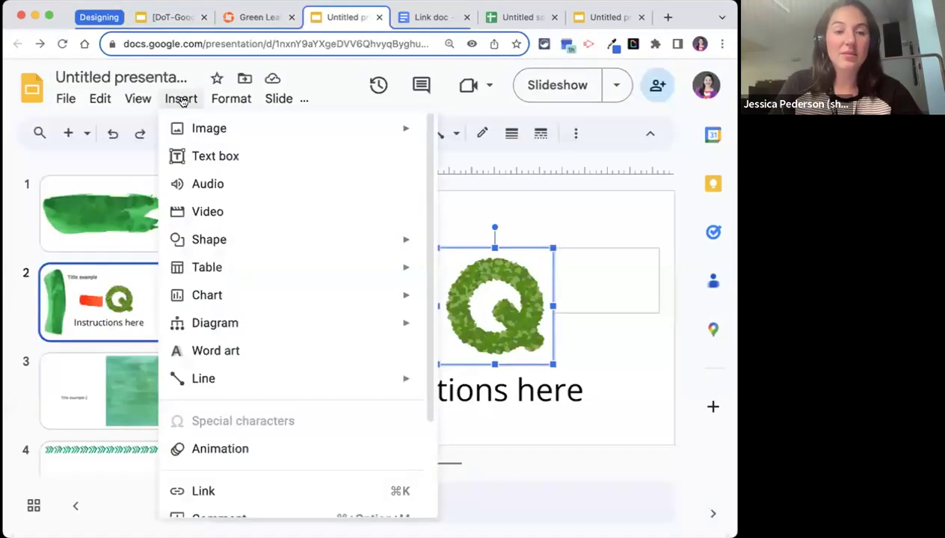
pyautogui.click(208, 184)
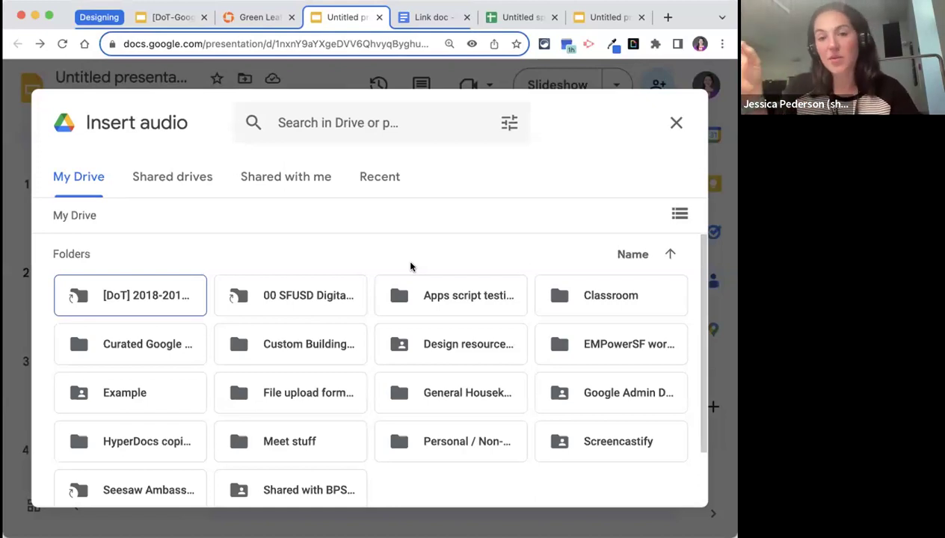
pyautogui.scroll(-3, 396, 247)
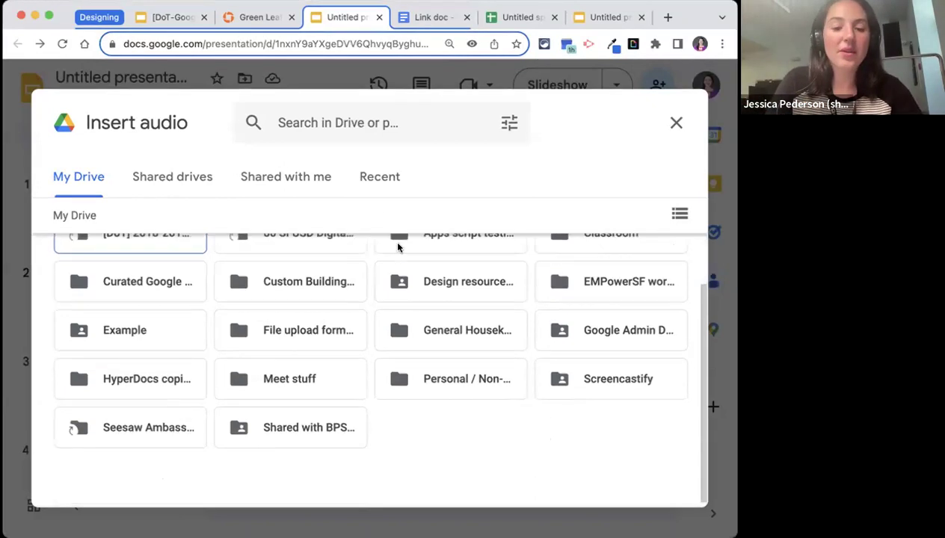
pyautogui.scroll(3, 389, 262)
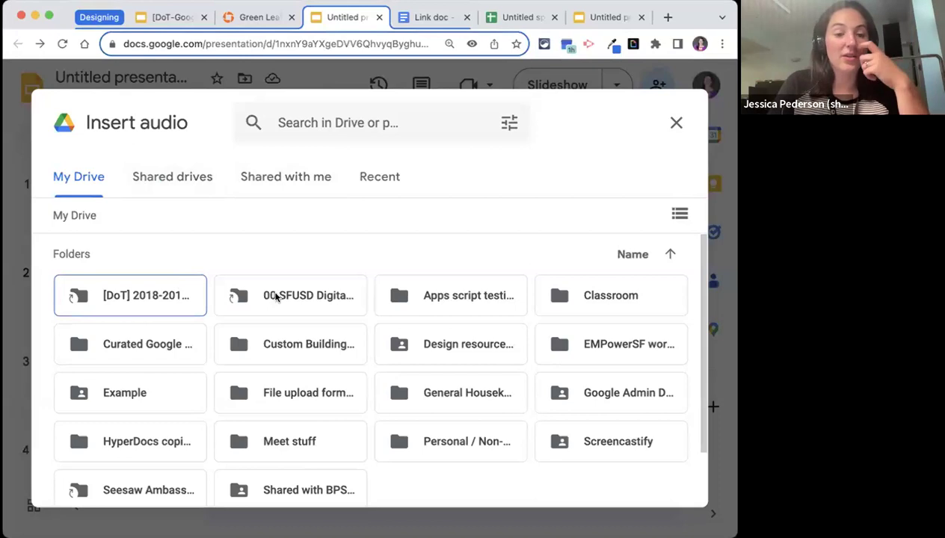
pyautogui.click(325, 176)
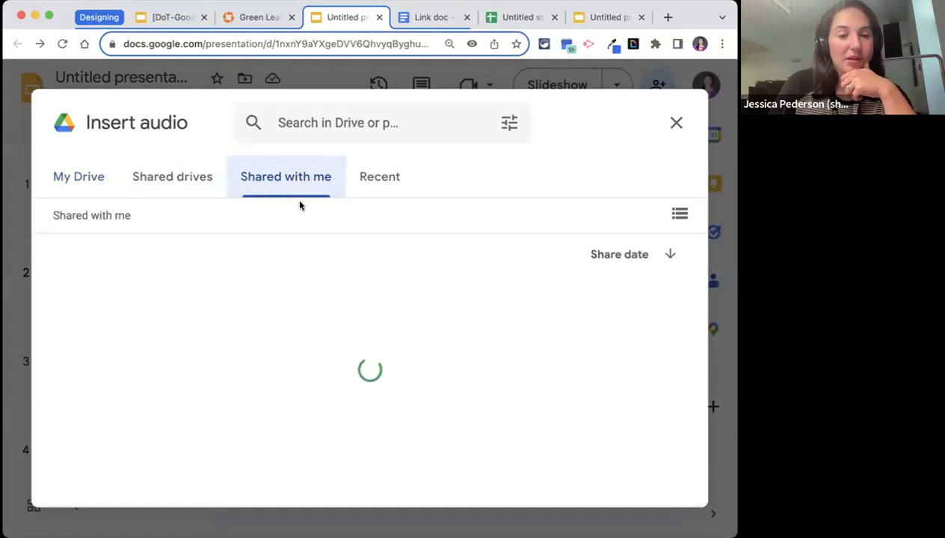
pyautogui.click(674, 125)
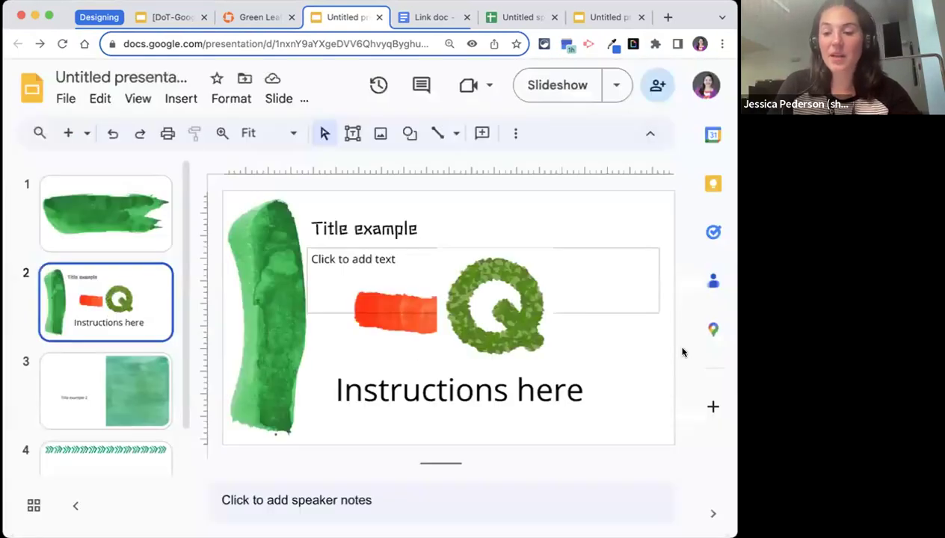
# Step: Reposition the leaf letter Q on slide 2 so its white background overlaps the orange brush stroke and the title's end
pyautogui.click(475, 306)
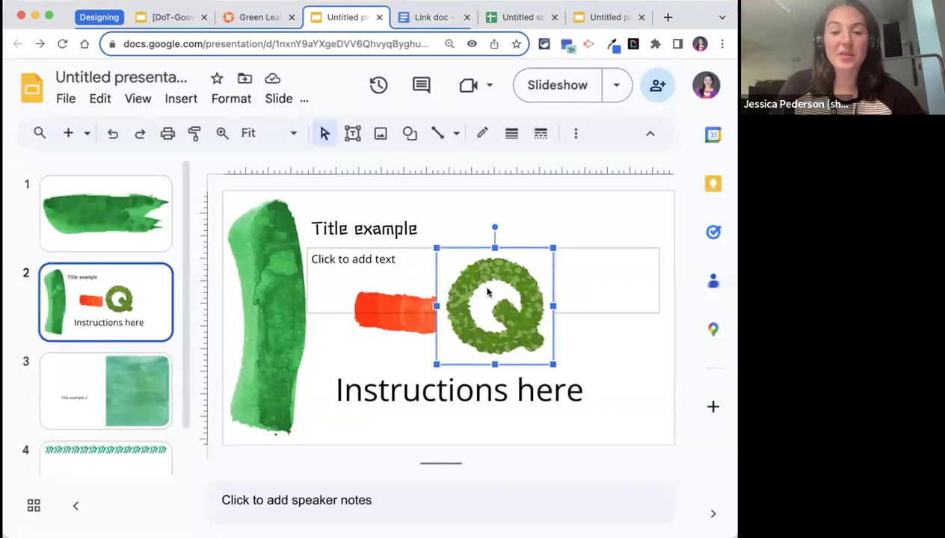
pyautogui.moveTo(490, 297); pyautogui.dragTo(524, 275)
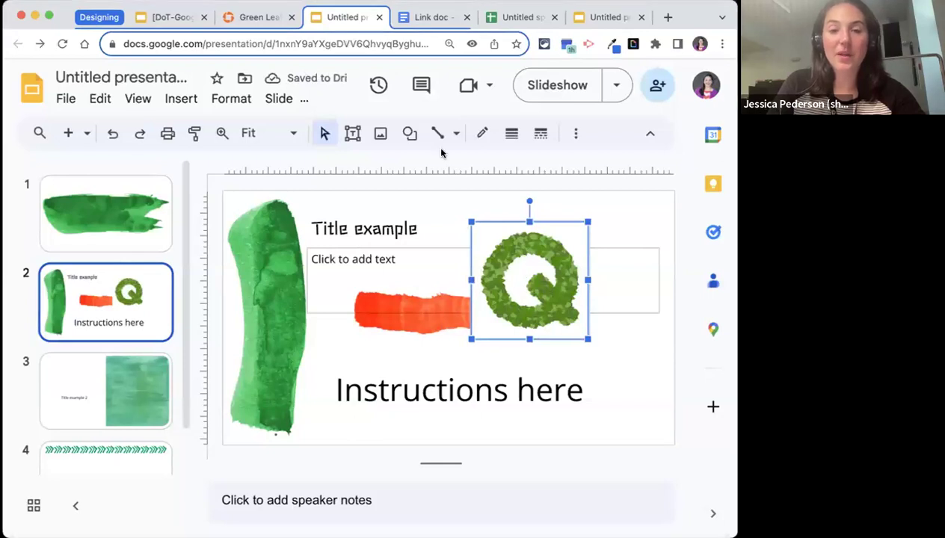
pyautogui.moveTo(473, 307)
pyautogui.mouseDown()
pyautogui.moveTo(433, 306)
pyautogui.moveTo(457, 283)
pyautogui.moveTo(449, 278)
pyautogui.mouseUp()
pyautogui.click(396, 327)
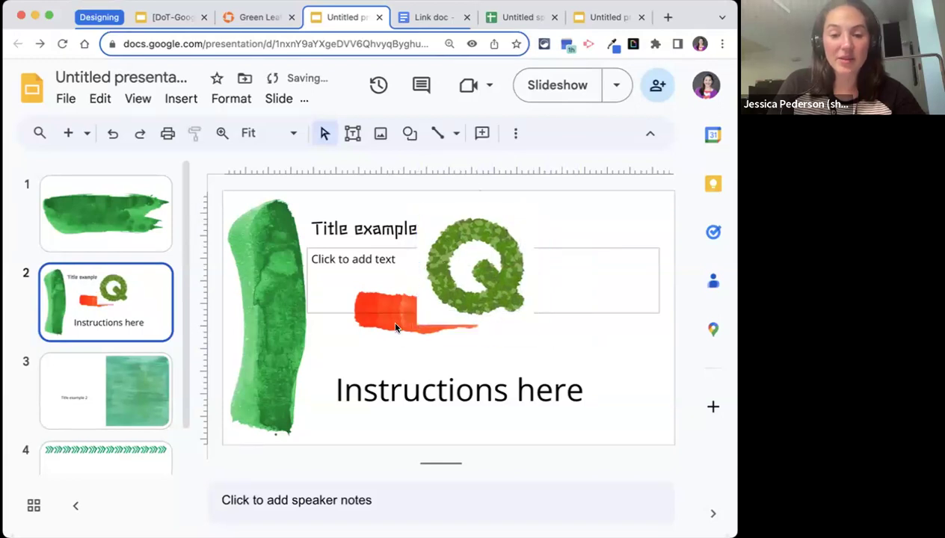
pyautogui.click(438, 293)
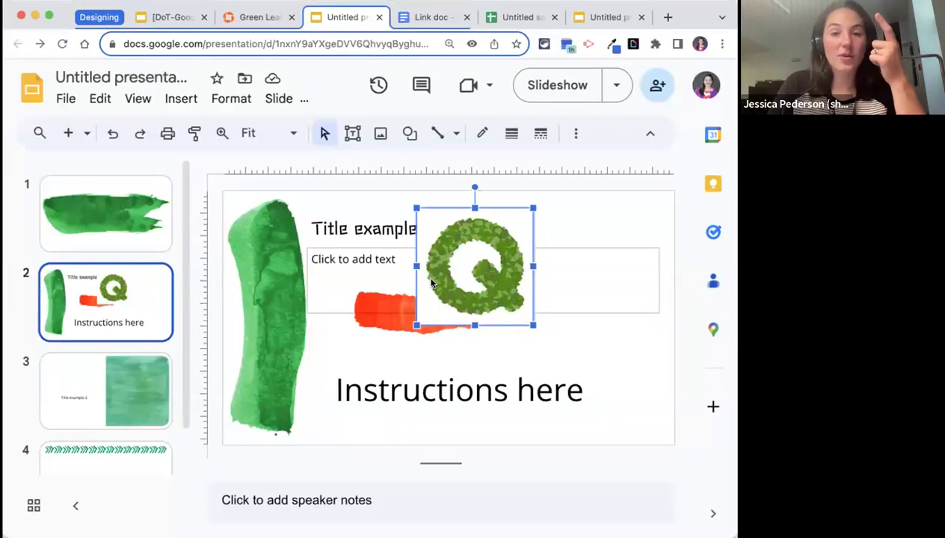
# Step: Open Adobe Express at express.adobe.com/sp/ in a new tab and start the Remove background quick action
pyautogui.press('super+t')
pyautogui.write('express.adobe.com/sp/')
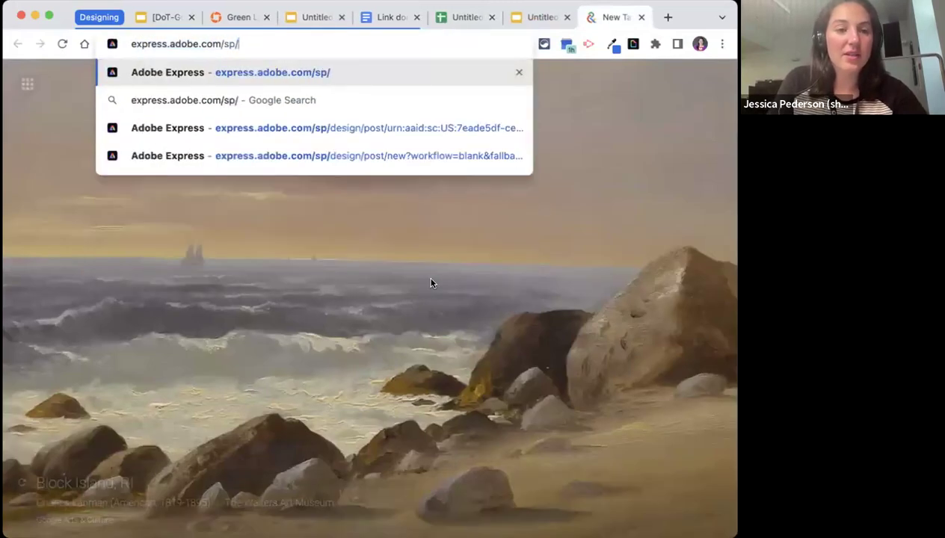
pyautogui.press('Return')
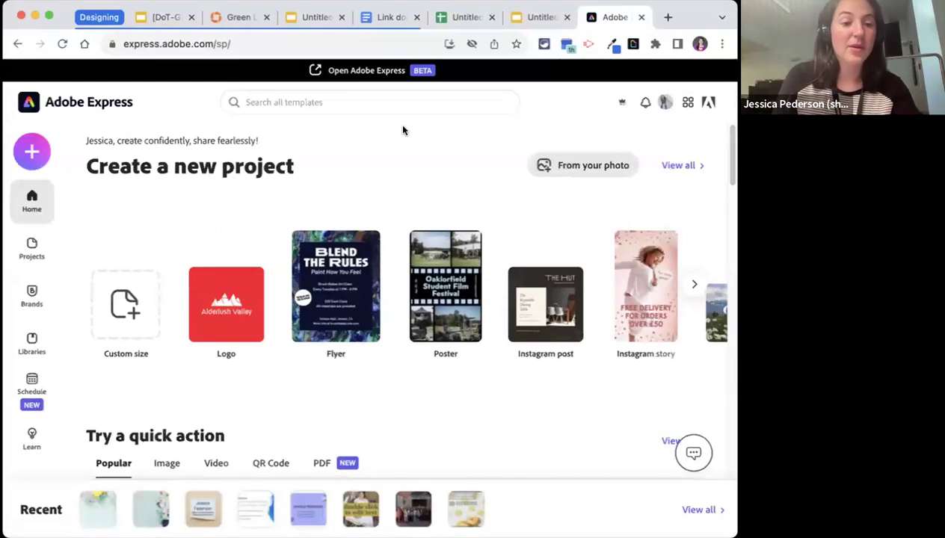
pyautogui.scroll(-1, 382, 153)
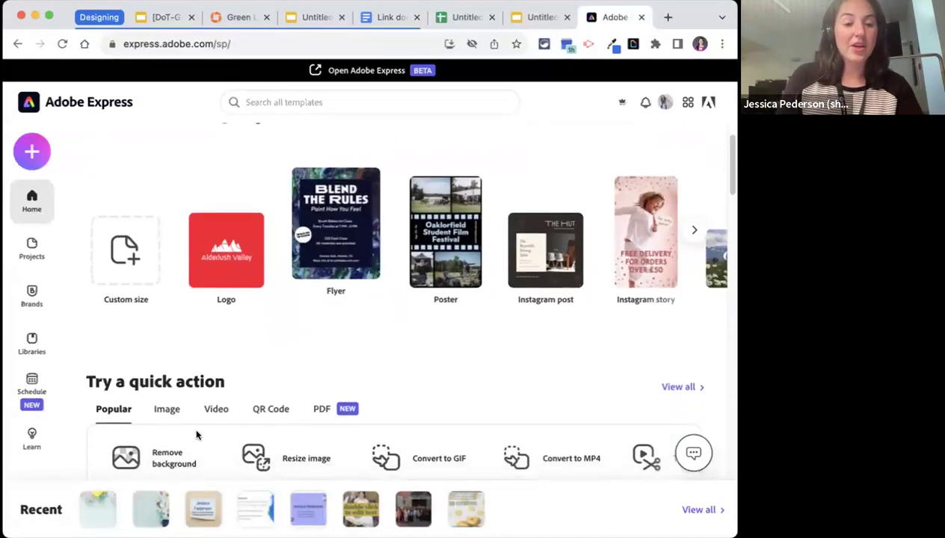
pyautogui.scroll(-3, 153, 457)
pyautogui.click(156, 354)
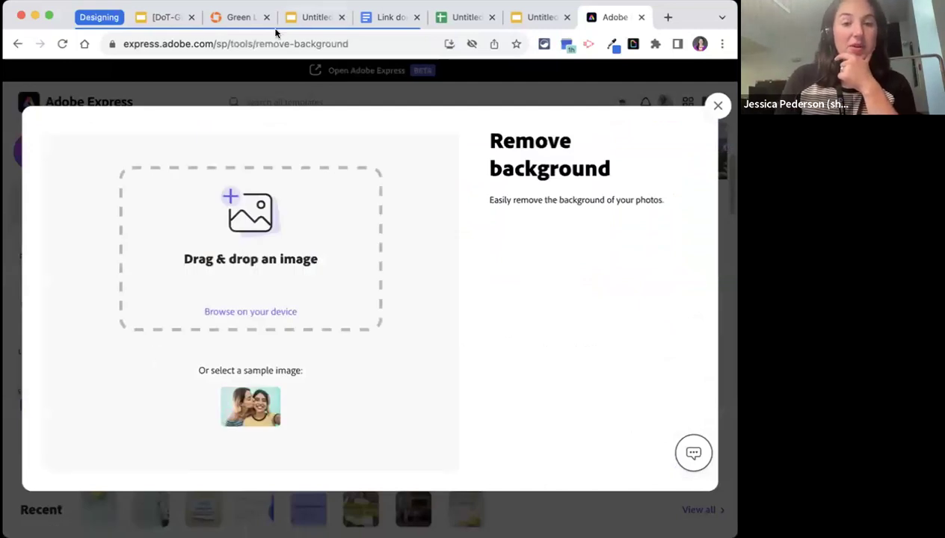
# Step: Save the large leaf letter Q image from the OnlyGFX Green Leaf Alphabet page to the computer
pyautogui.click(230, 18)
pyautogui.scroll(-4, 248, 422)
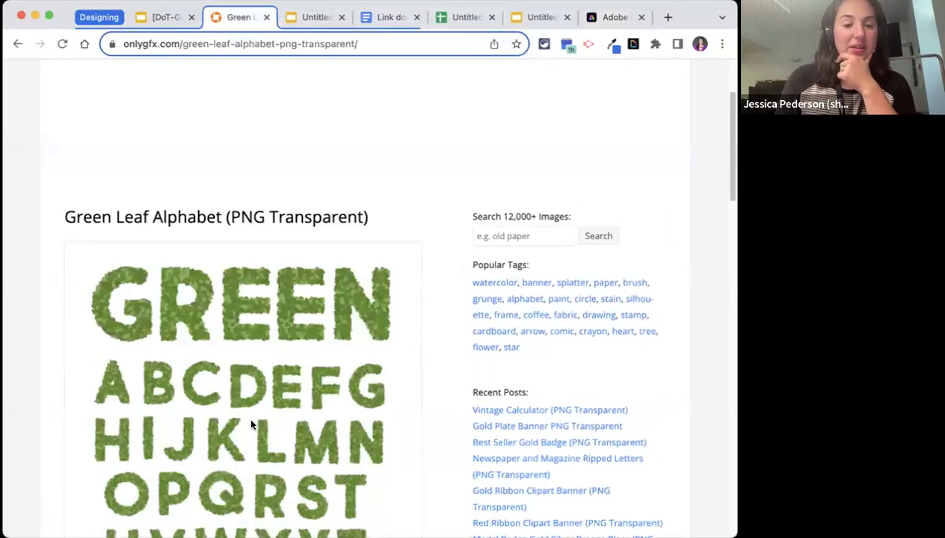
pyautogui.scroll(-4, 246, 354)
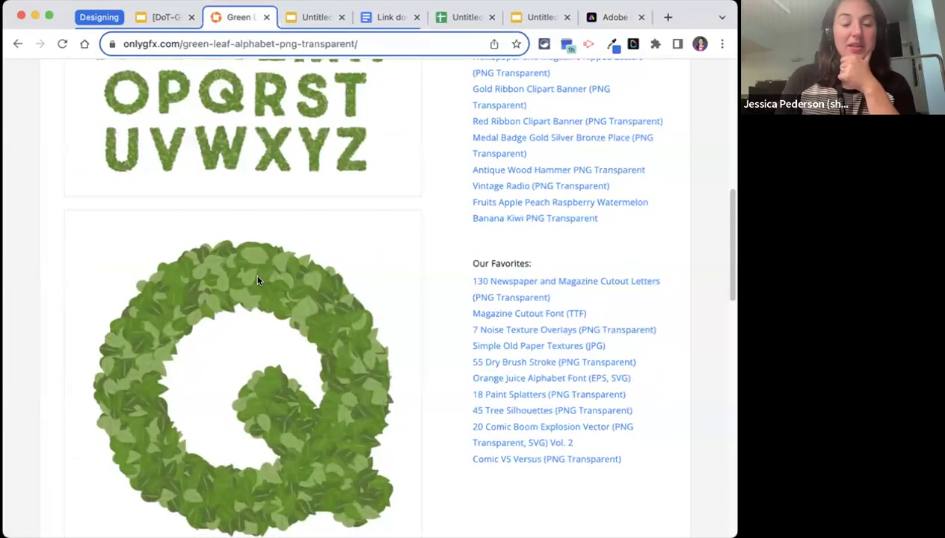
pyautogui.rightClick(258, 280)
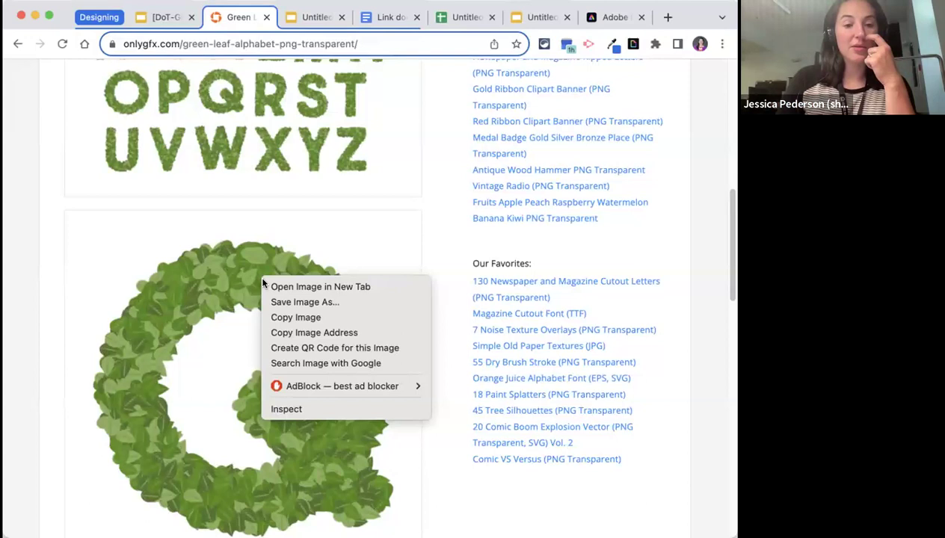
pyautogui.click(275, 302)
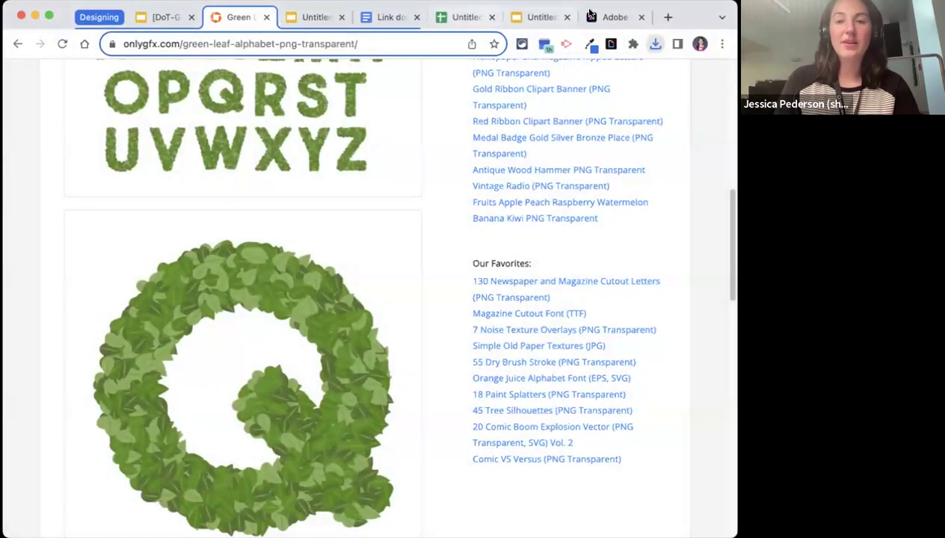
# Step: Return to Adobe Express and upload the saved leaf letter Q image for background removal
pyautogui.click(609, 16)
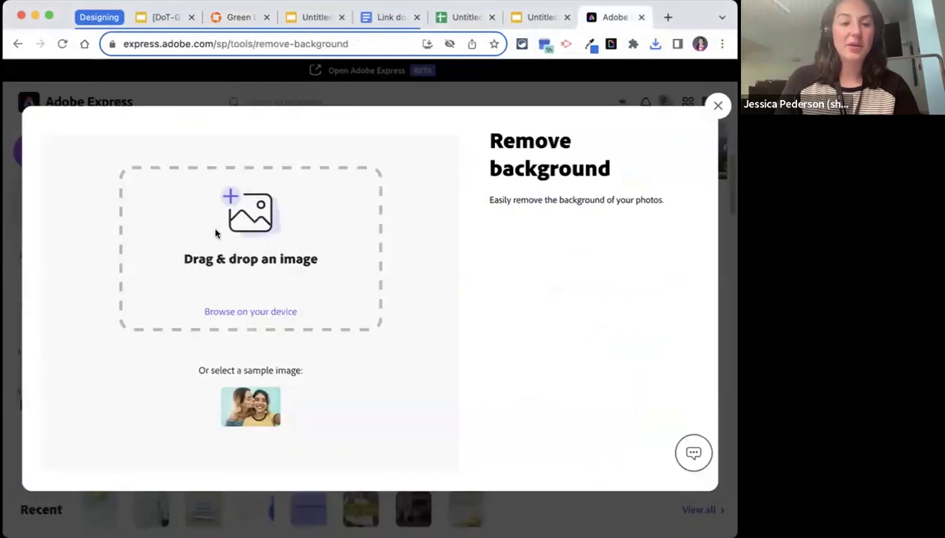
pyautogui.click(228, 312)
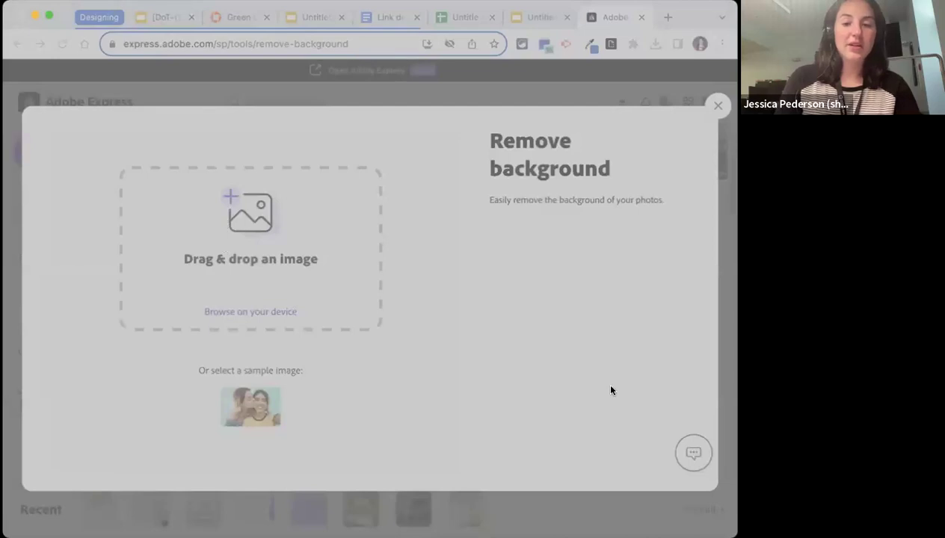
pyautogui.click(613, 415)
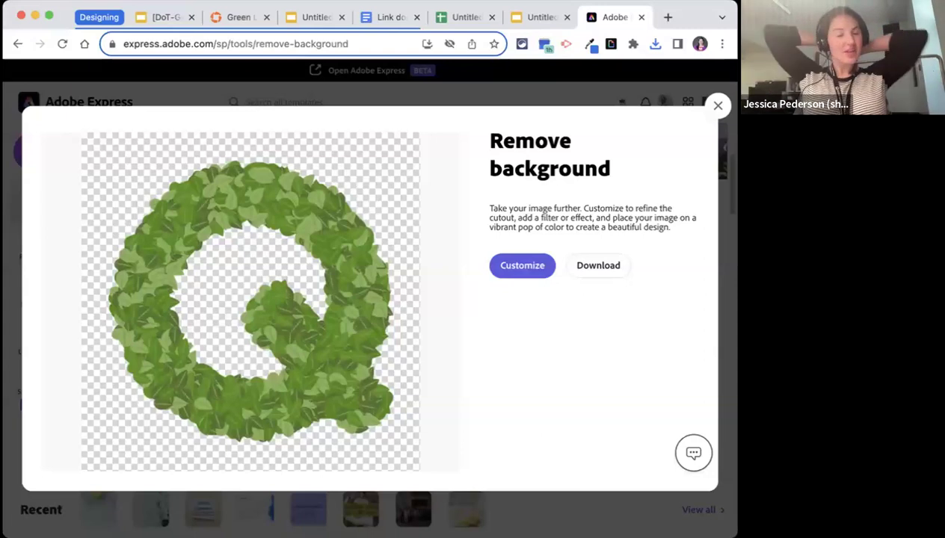
# Step: Open google.com in a new browser tab
pyautogui.click(668, 17)
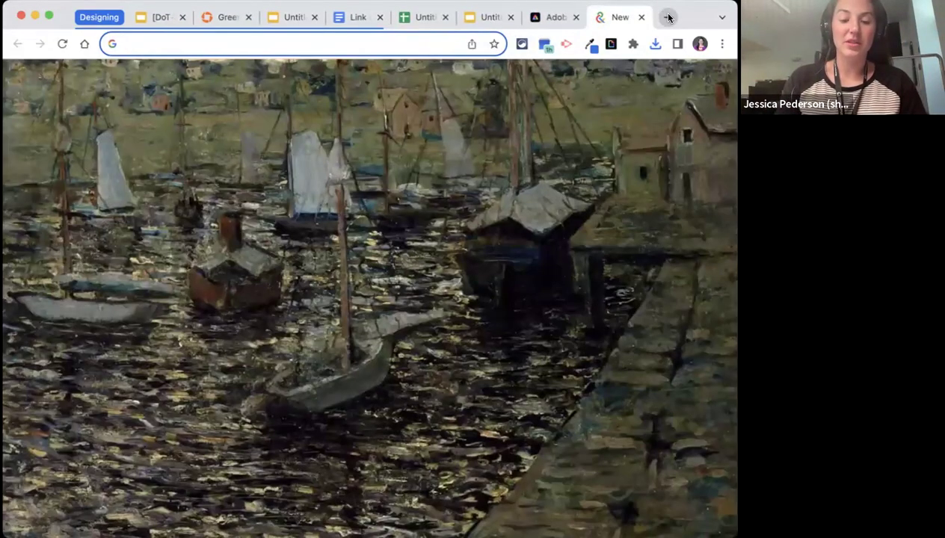
pyautogui.write('image.')
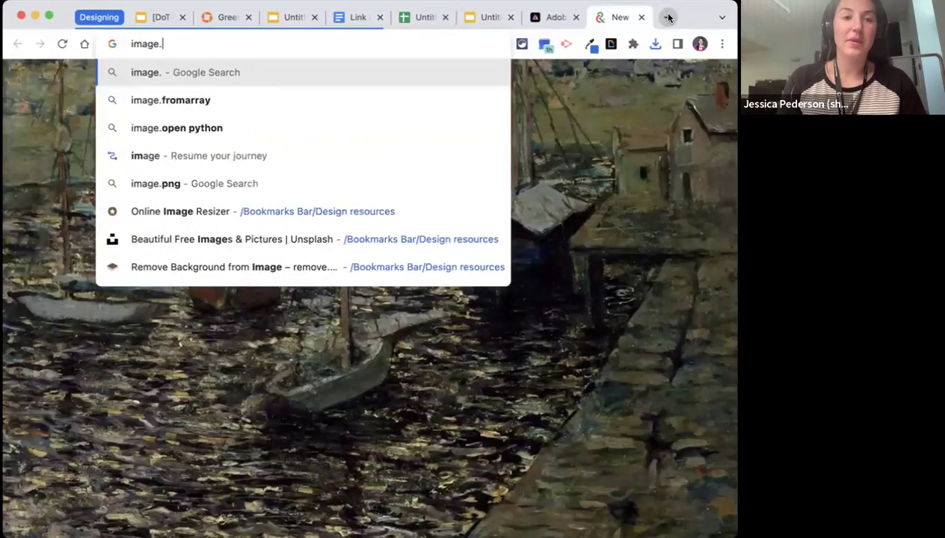
pyautogui.press('BackSpace')
pyautogui.press('BackSpace')
pyautogui.press('BackSpace')
pyautogui.press('BackSpace')
pyautogui.press('BackSpace')
pyautogui.write('google.com')
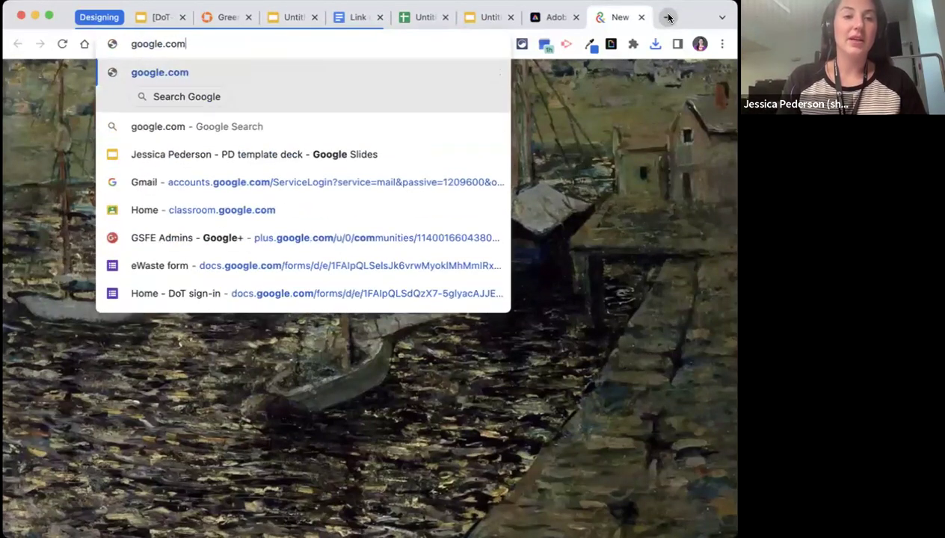
pyautogui.press('Return')
# Step: Search Google for "cats" and show the image results
pyautogui.click(260, 250)
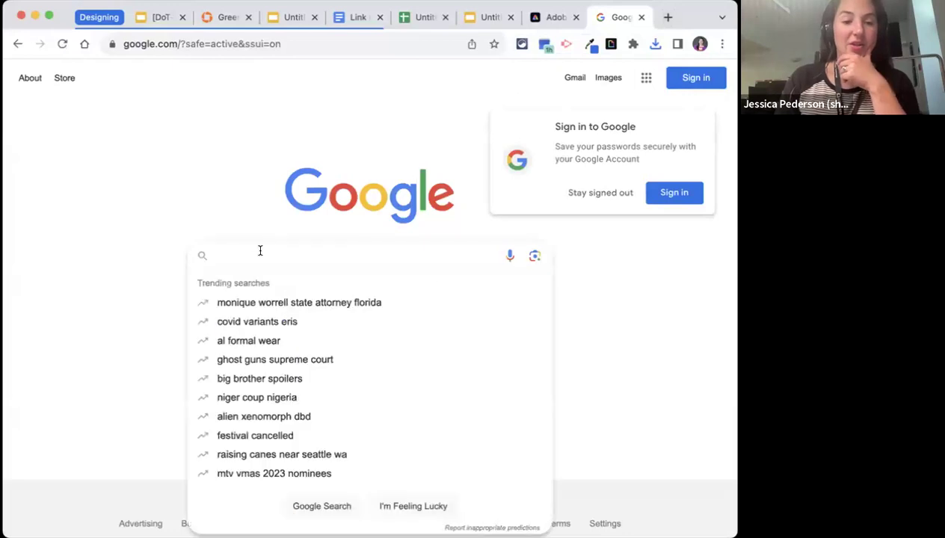
pyautogui.write('cats')
pyautogui.press('Return')
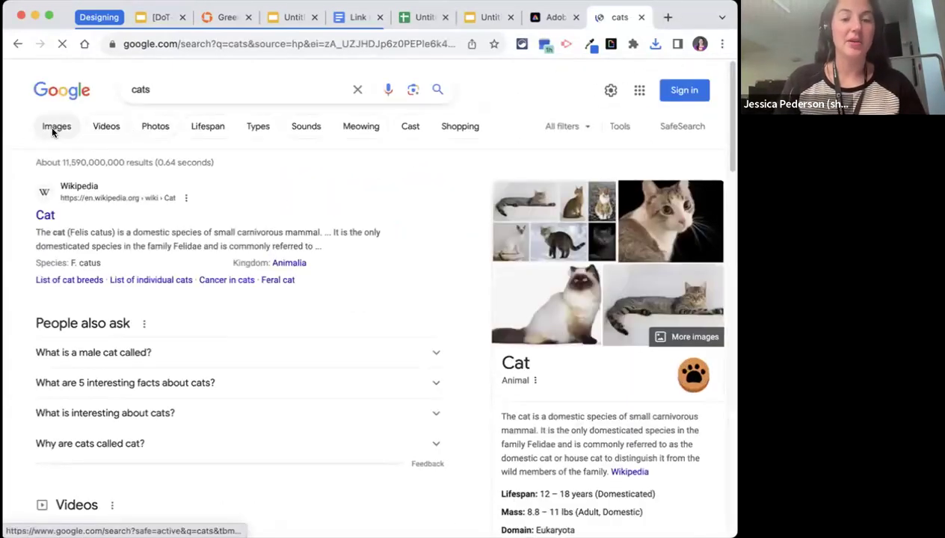
pyautogui.click(52, 128)
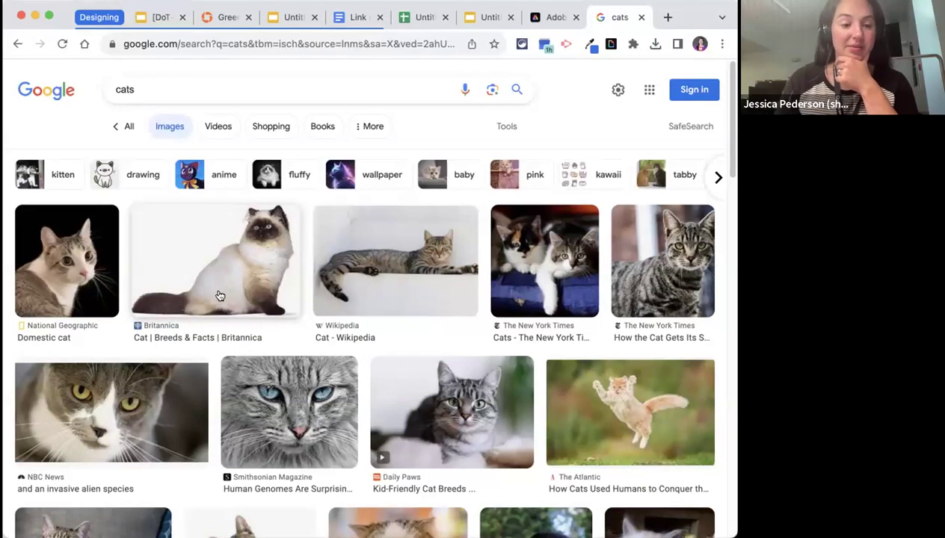
# Step: Filter the cats image results by usage rights to Creative Commons licenses and look through the filtered images
pyautogui.click(508, 126)
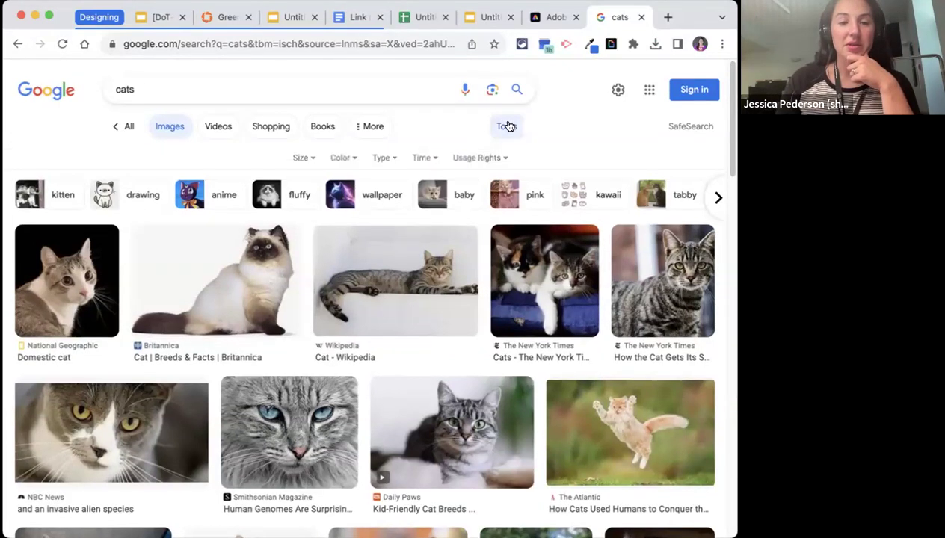
pyautogui.click(497, 159)
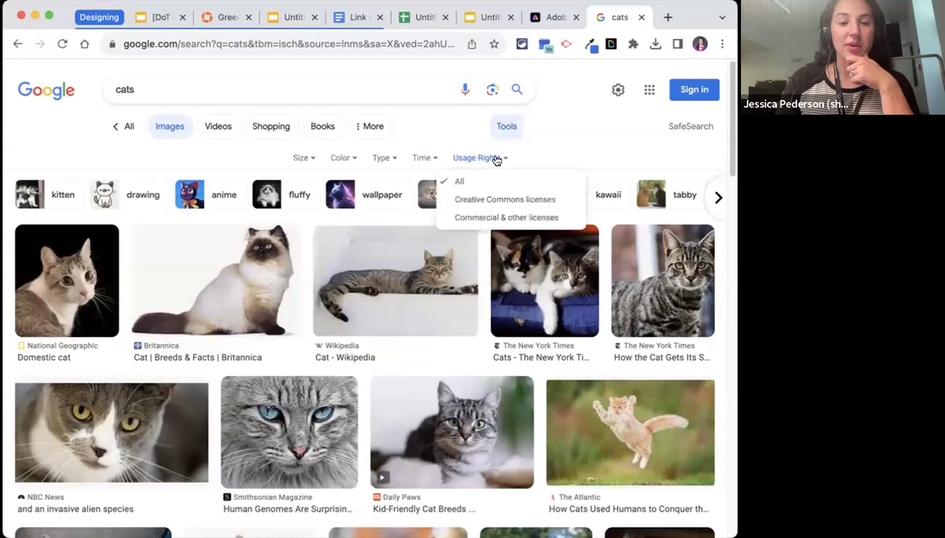
pyautogui.click(475, 199)
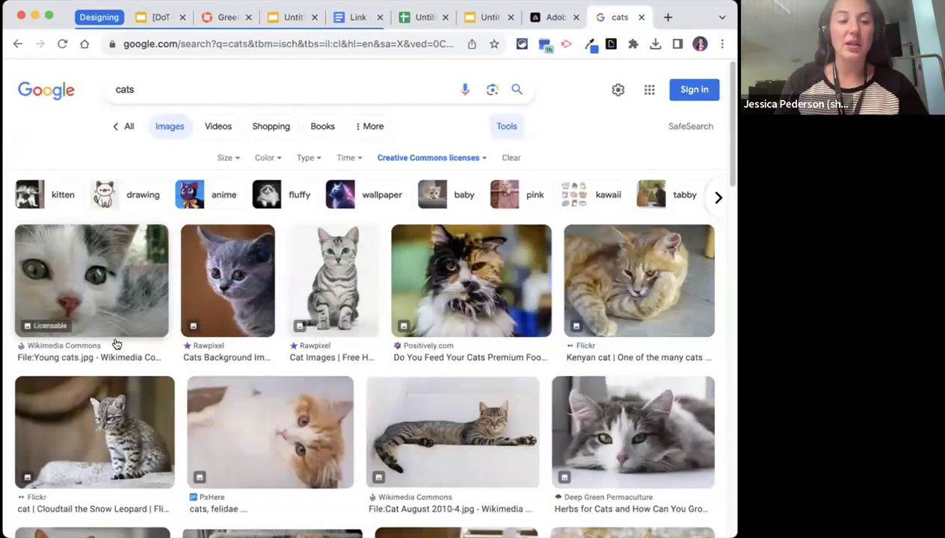
pyautogui.scroll(-3, 117, 344)
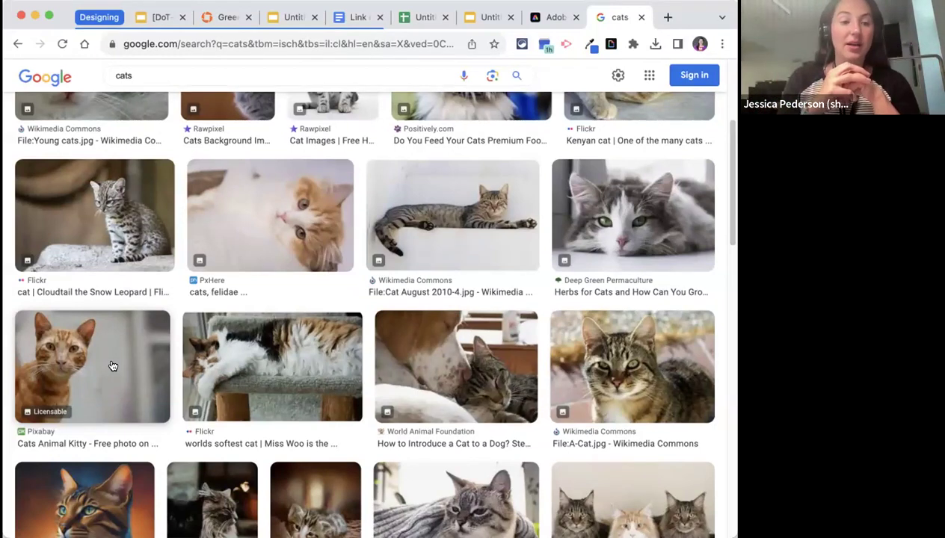
pyautogui.scroll(5, 112, 365)
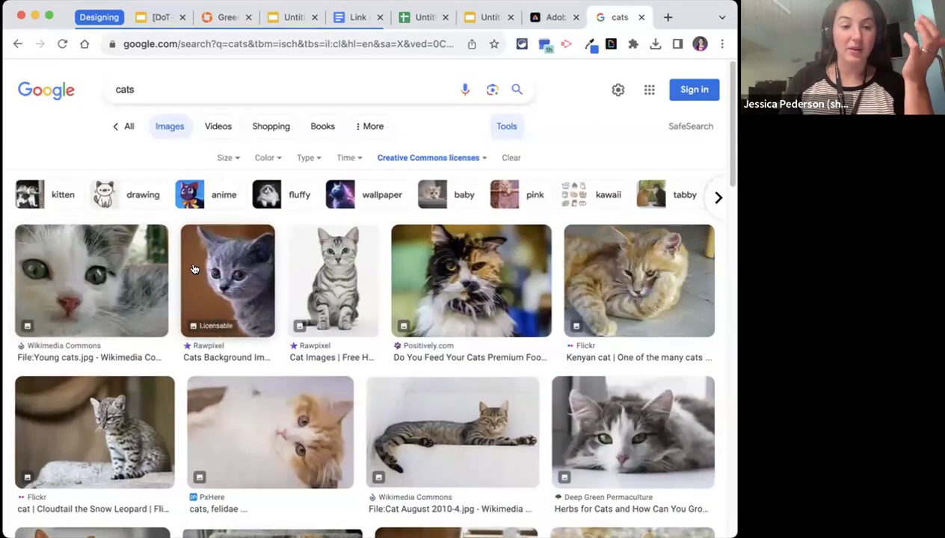
# Step: Preview the Rawpixel gray kitten image with its license and creator details
pyautogui.click(236, 269)
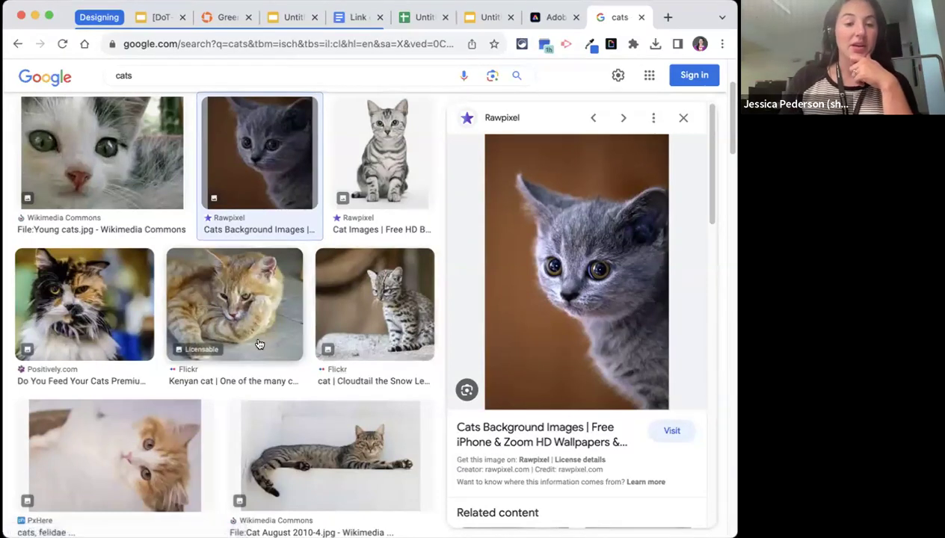
pyautogui.scroll(-5, 259, 344)
pyautogui.scroll(7, 260, 343)
# Step: Go to unsplash.com in the current browser tab
pyautogui.click(239, 44)
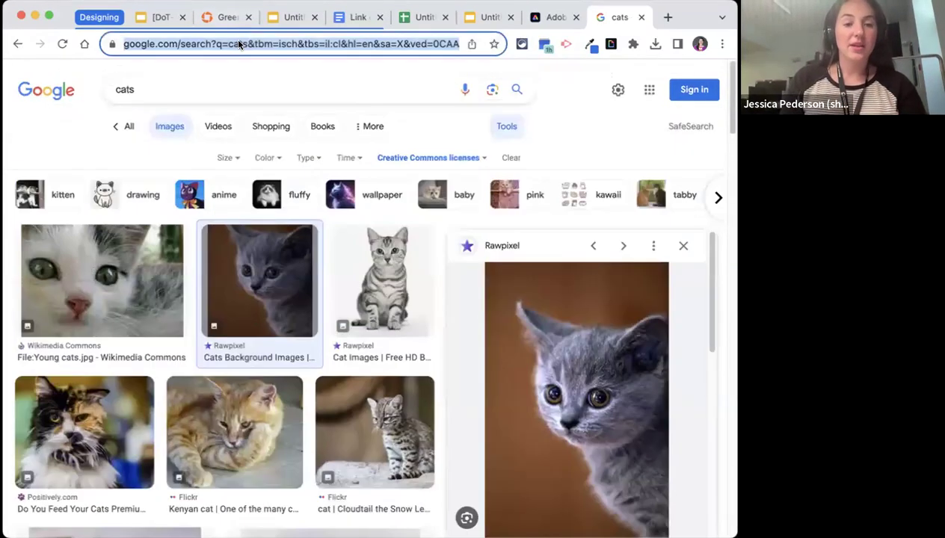
pyautogui.write('unspla')
pyautogui.press('Return')
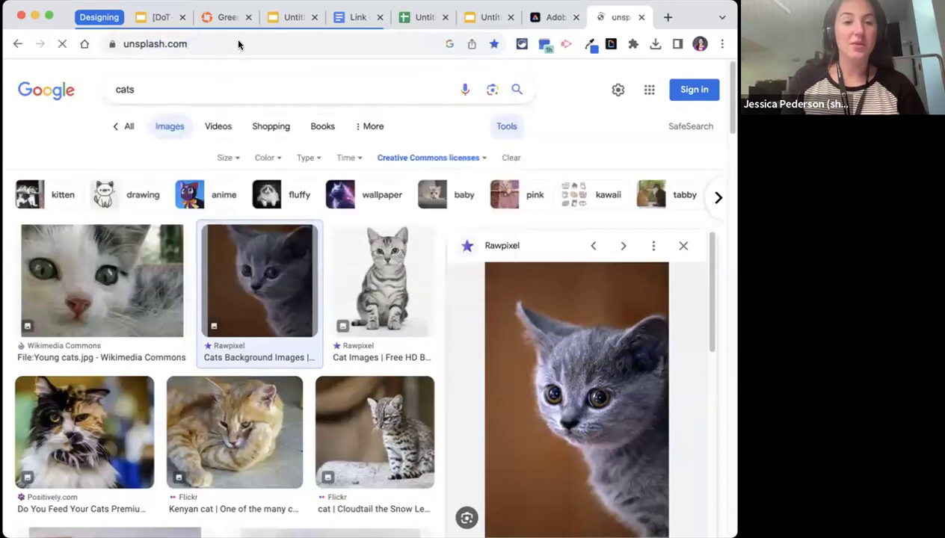
# Step: Search Unsplash for "cat" and look over the first photo results
pyautogui.click(183, 341)
pyautogui.write('car')
pyautogui.press('BackSpace')
pyautogui.write('t')
pyautogui.press('Return')
pyautogui.scroll(-4, 308, 331)
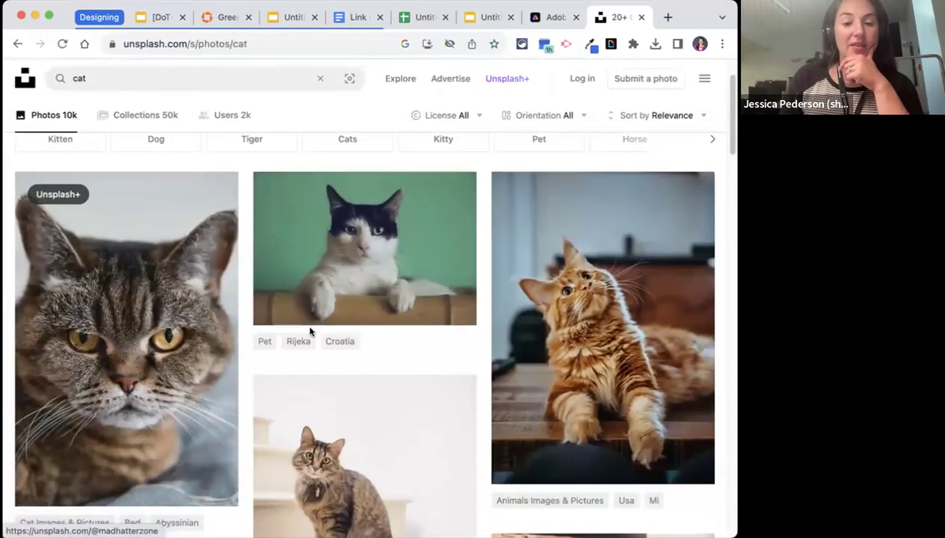
pyautogui.scroll(-1, 310, 332)
# Step: Open the Unsplash+ close-up cat photo, dismiss the upgrade notice, and review its license and credit details
pyautogui.click(124, 342)
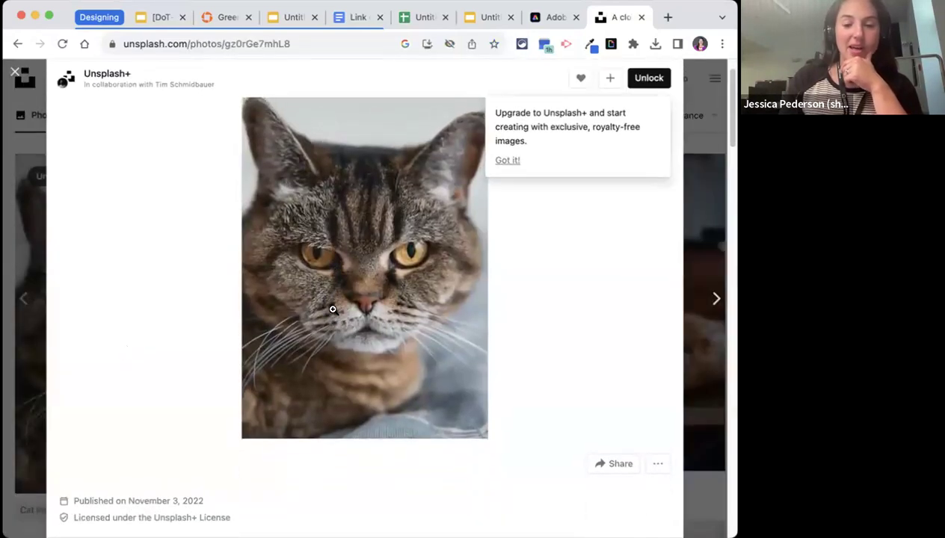
pyautogui.click(509, 160)
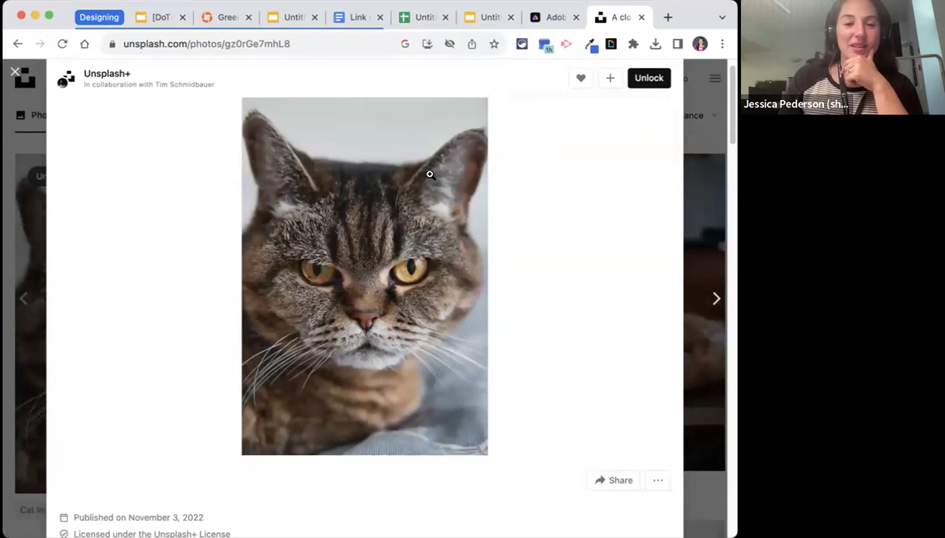
pyautogui.scroll(-5, 329, 310)
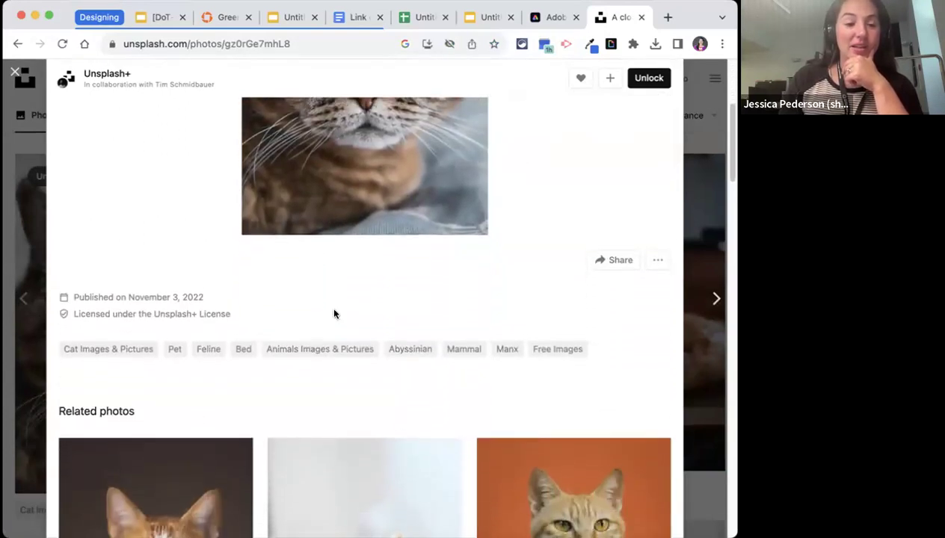
pyautogui.scroll(2, 334, 309)
pyautogui.scroll(2, 334, 310)
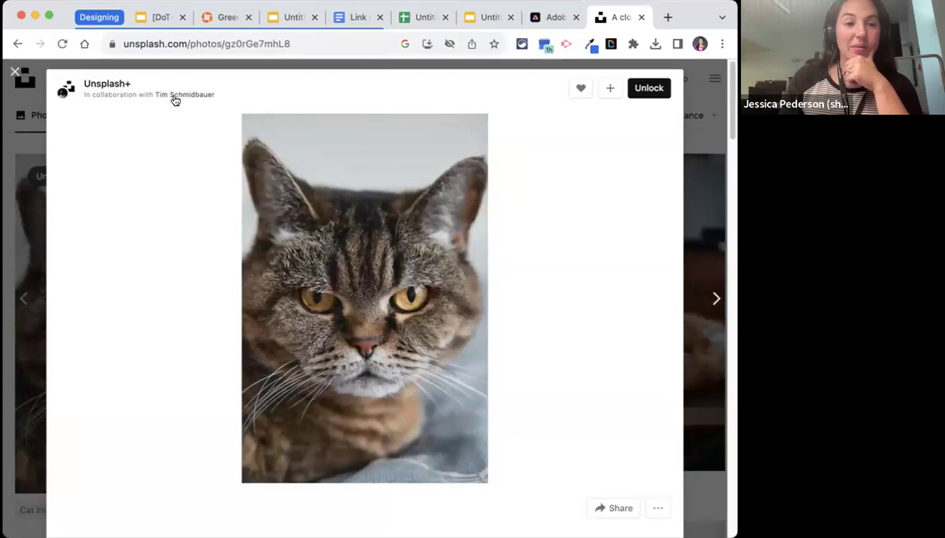
pyautogui.scroll(-2, 586, 397)
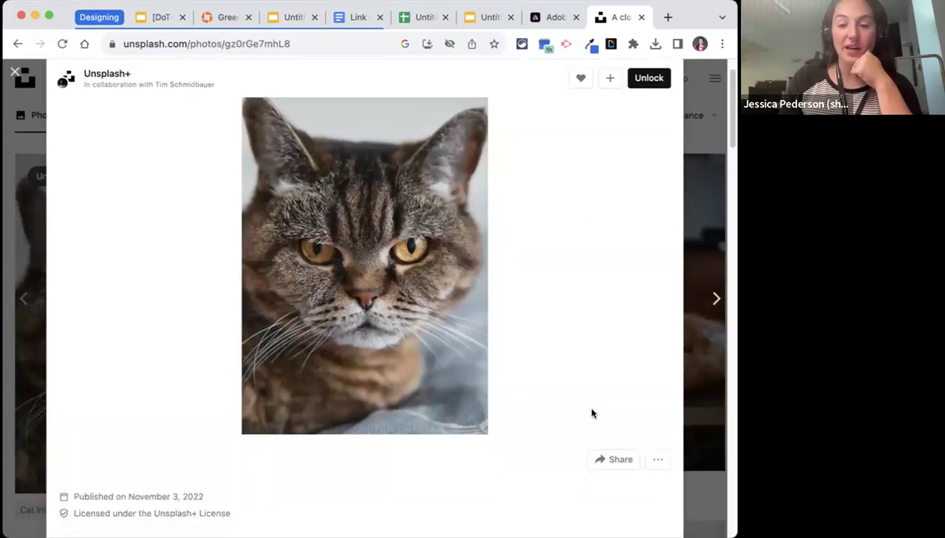
# Step: Check the Unsplash+ cat photo's sharing options, inspect its watermarked enlarged view, and close the photo
pyautogui.click(658, 449)
pyautogui.click(628, 352)
pyautogui.scroll(1, 590, 331)
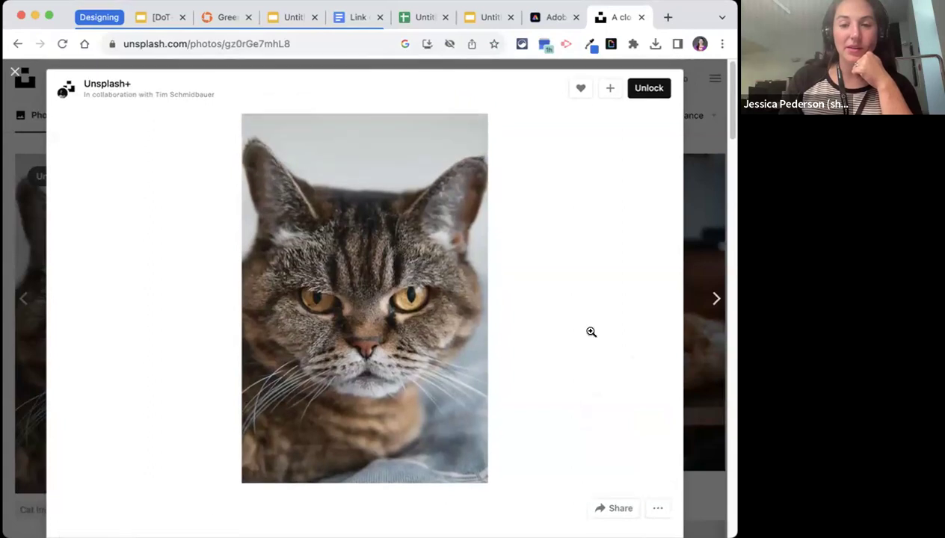
pyautogui.click(606, 508)
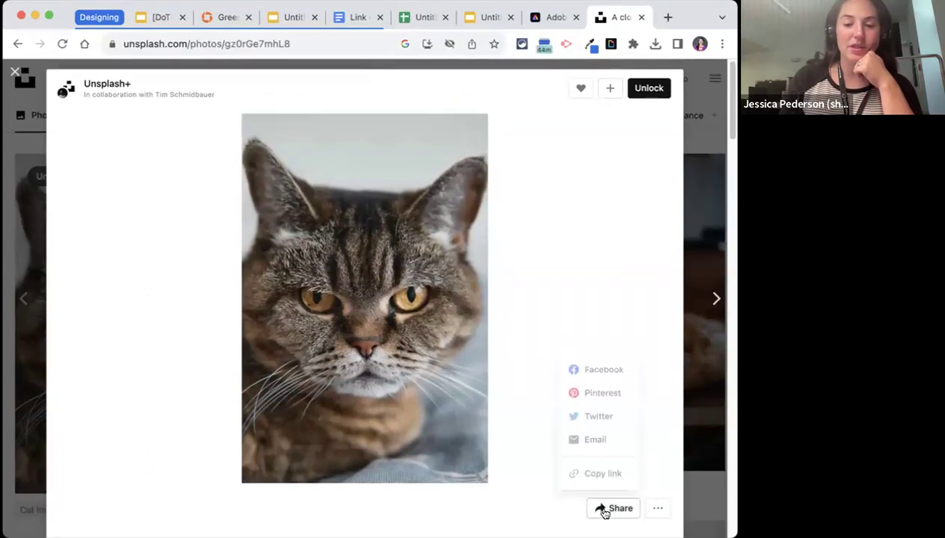
pyautogui.click(401, 298)
pyautogui.scroll(-10, 431, 243)
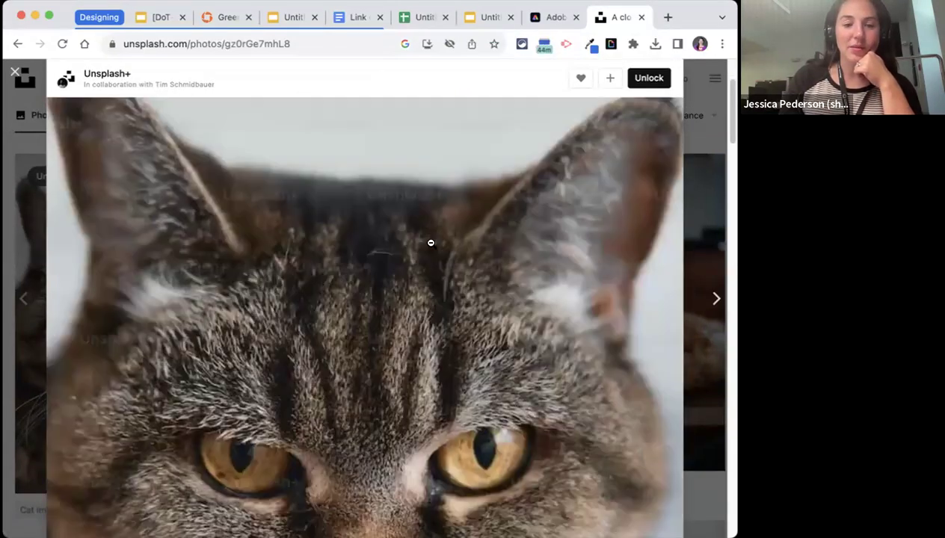
pyautogui.scroll(10, 431, 243)
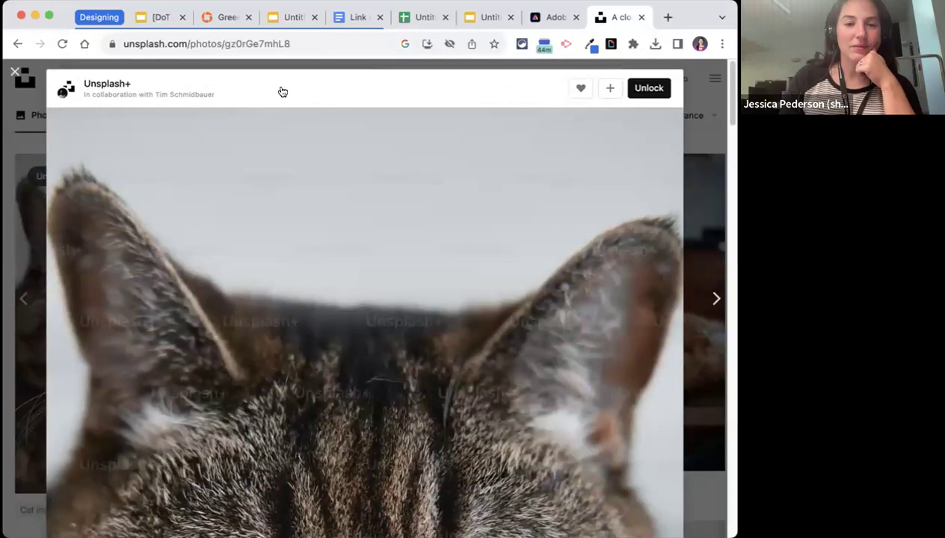
pyautogui.click(13, 72)
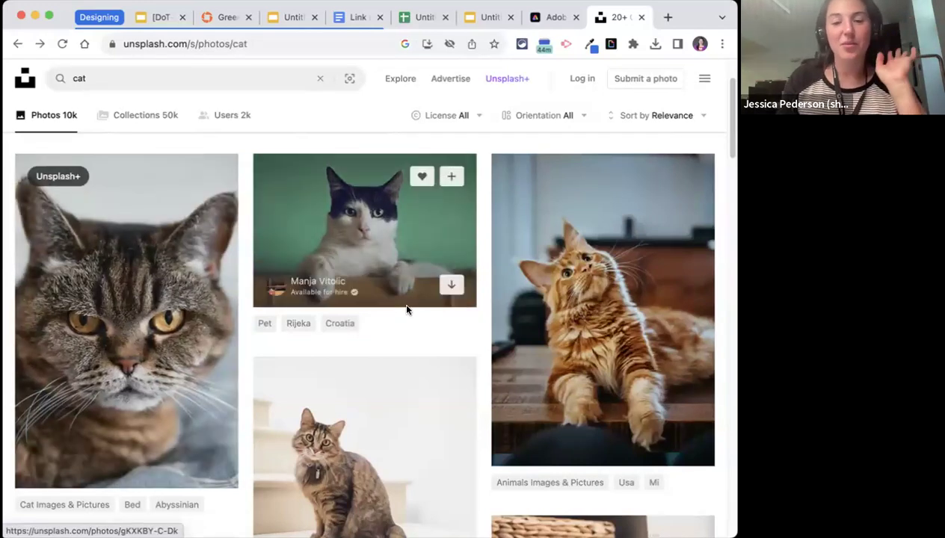
# Step: Find the photo of the cat with a butterfly on its nose and download it for free
pyautogui.scroll(-5, 410, 308)
pyautogui.scroll(-5, 414, 309)
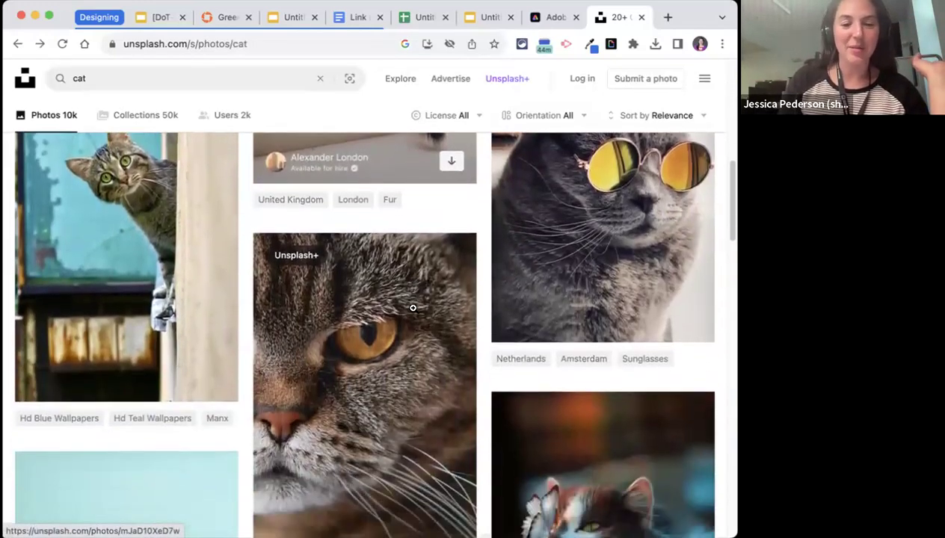
pyautogui.scroll(-2, 523, 316)
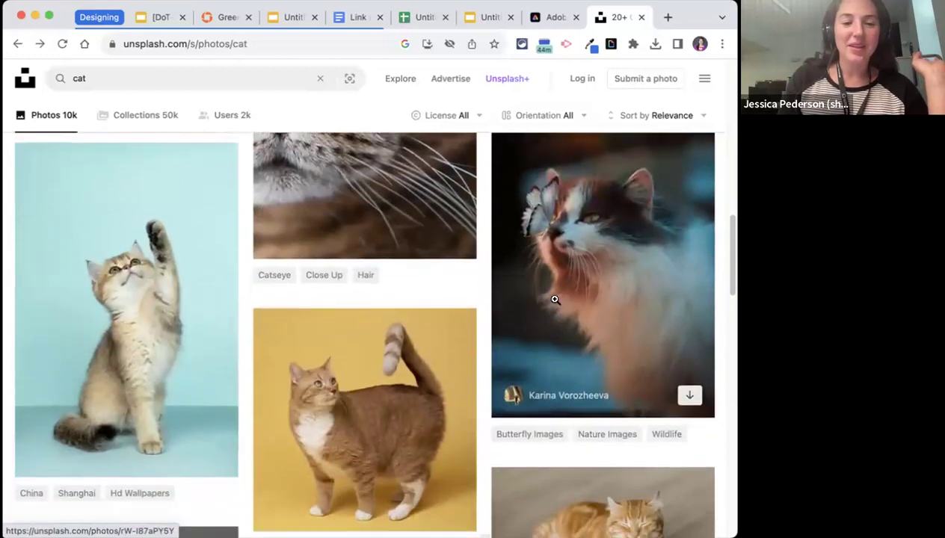
pyautogui.click(618, 279)
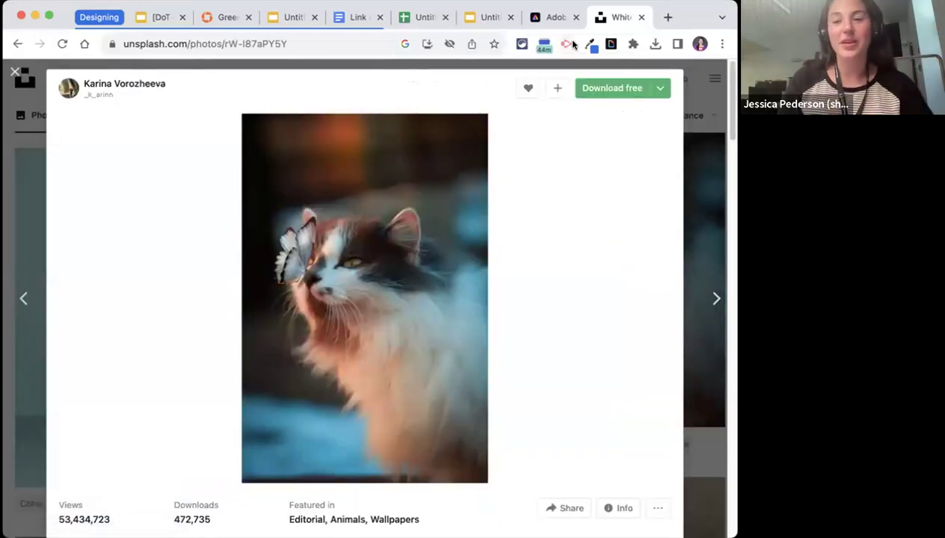
pyautogui.click(609, 90)
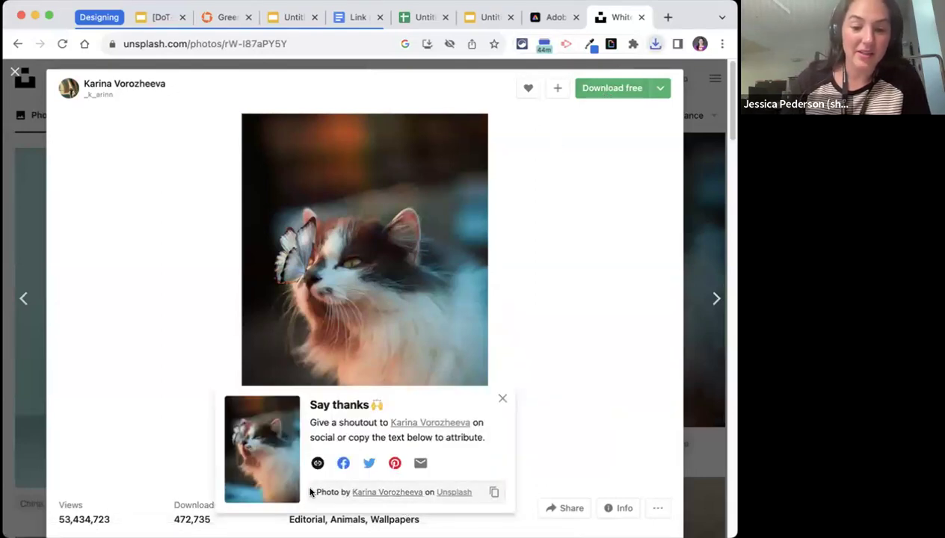
# Step: Enlarge the page, copy the photographer attribution text for the downloaded photo, and close the thank-you message
pyautogui.press('super+equal')
pyautogui.press('super+equal')
pyautogui.press('super+equal')
pyautogui.press('super+equal')
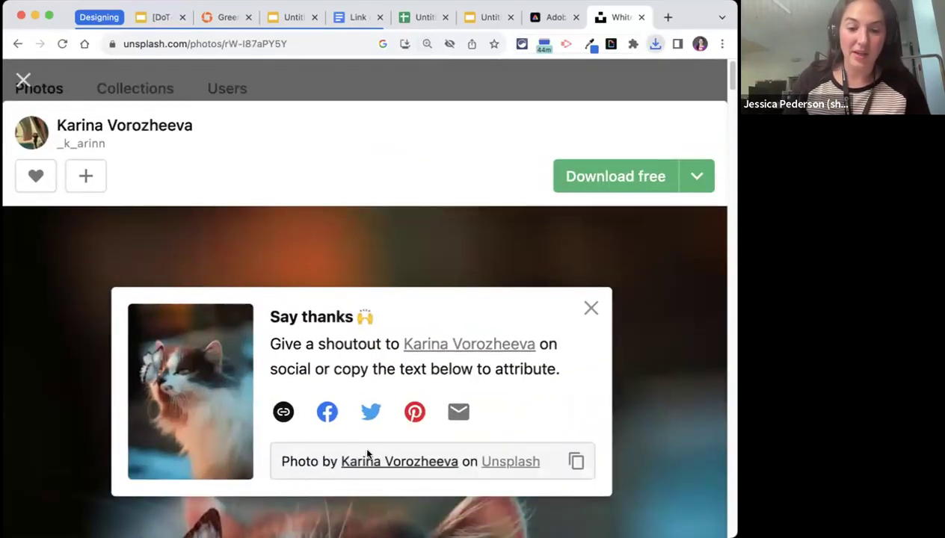
pyautogui.click(576, 462)
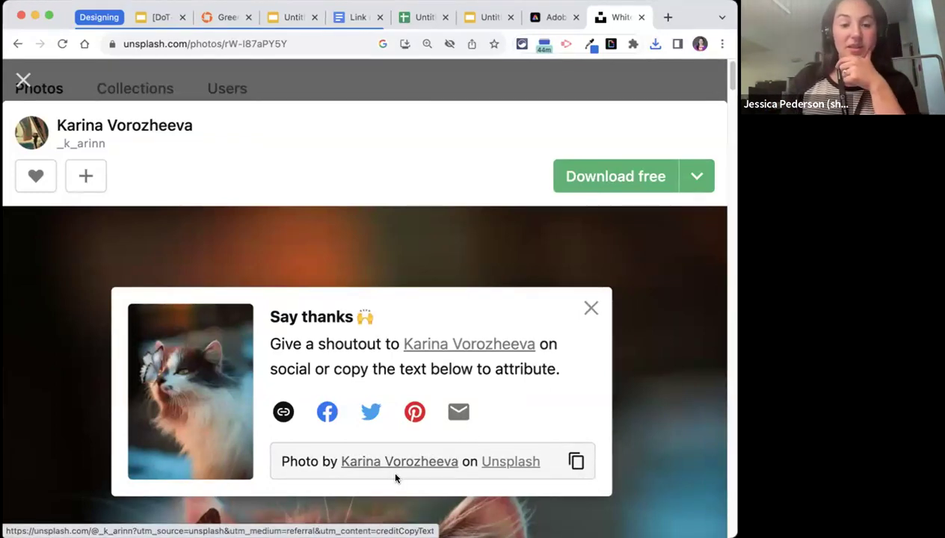
pyautogui.click(590, 311)
# Step: Reduce the page zoom to 90% and close the butterfly cat photo to return to the cat results
pyautogui.scroll(-1, 618, 314)
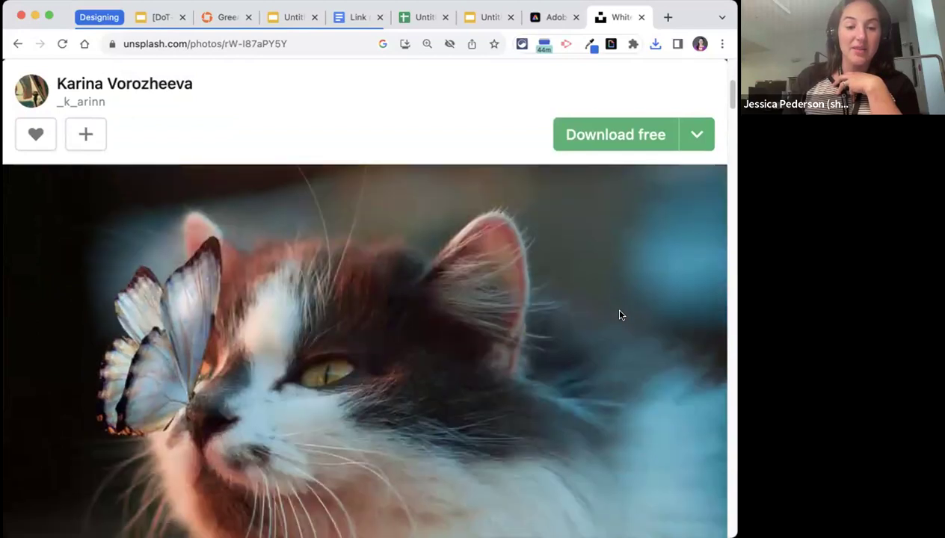
pyautogui.scroll(1, 618, 315)
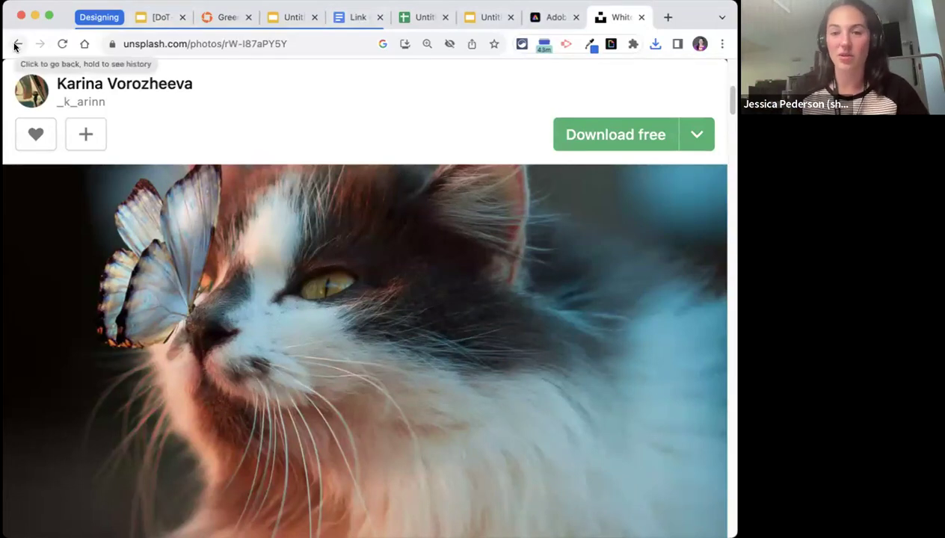
pyautogui.press('super+minus')
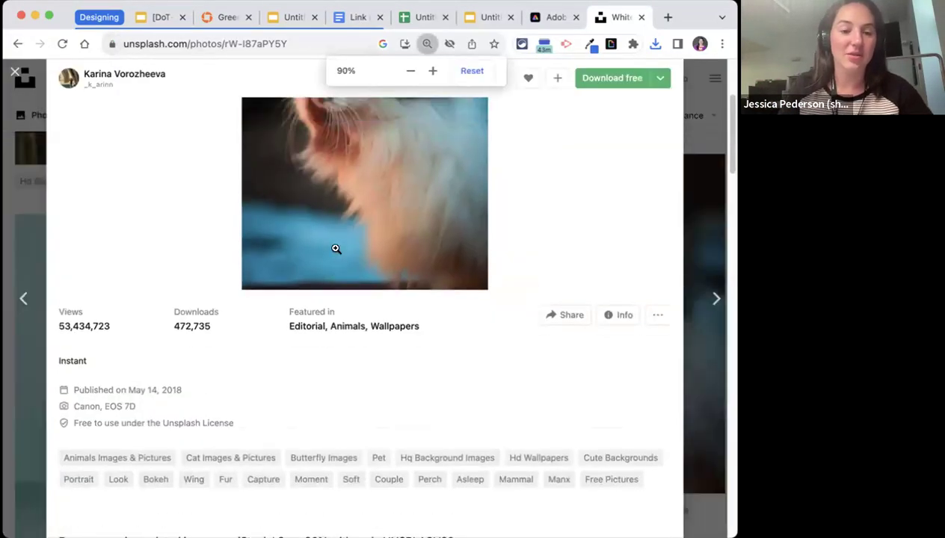
pyautogui.click(15, 72)
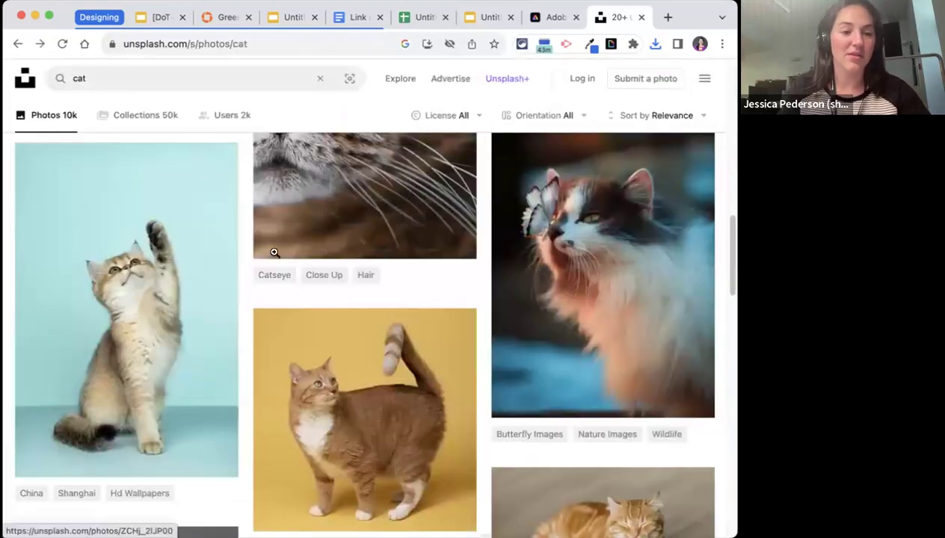
# Step: Browse the cat results to compare photos marked Unsplash+ with the free ones
pyautogui.scroll(10, 272, 253)
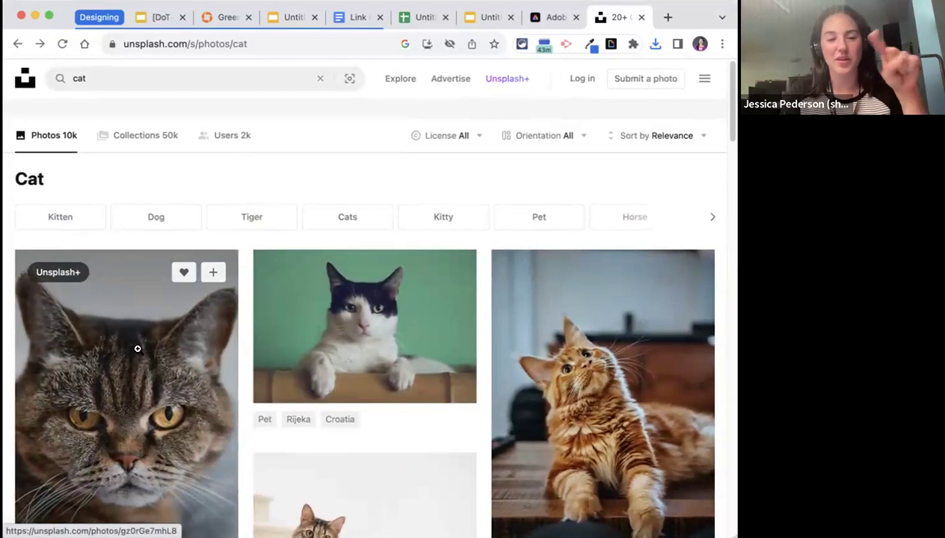
pyautogui.scroll(-2, 138, 353)
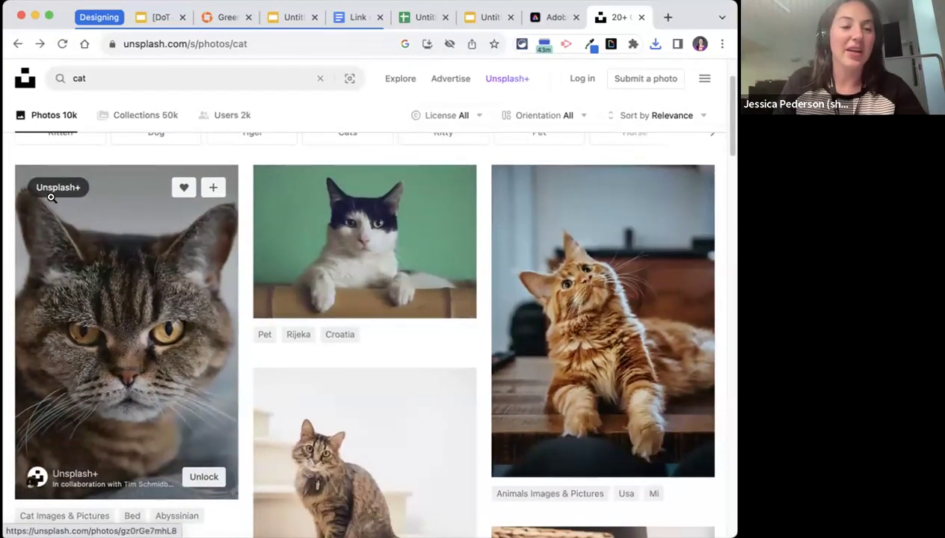
pyautogui.scroll(-5, 419, 262)
pyautogui.scroll(-9, 419, 261)
pyautogui.scroll(6, 419, 261)
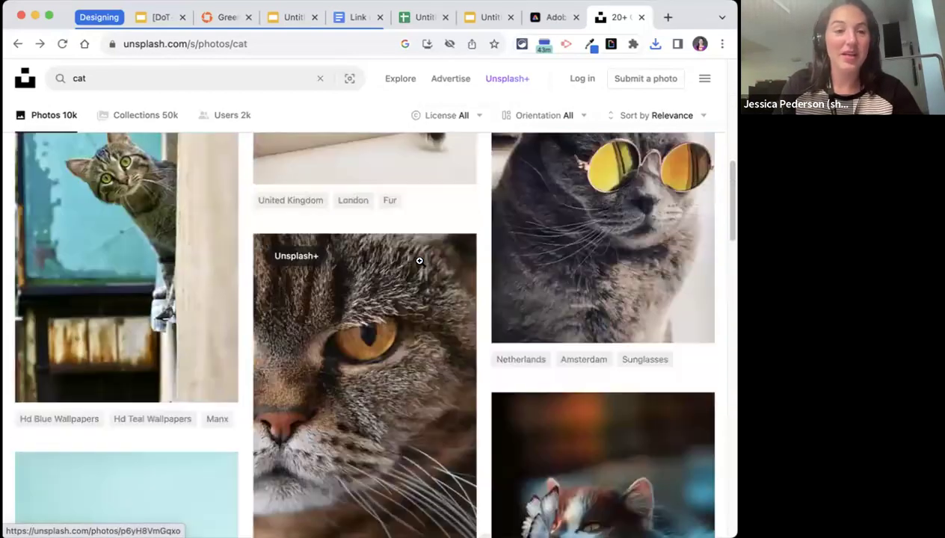
# Step: Replace the Unsplash search with "learning" and browse the photo results
pyautogui.scroll(10, 419, 261)
pyautogui.click(118, 82)
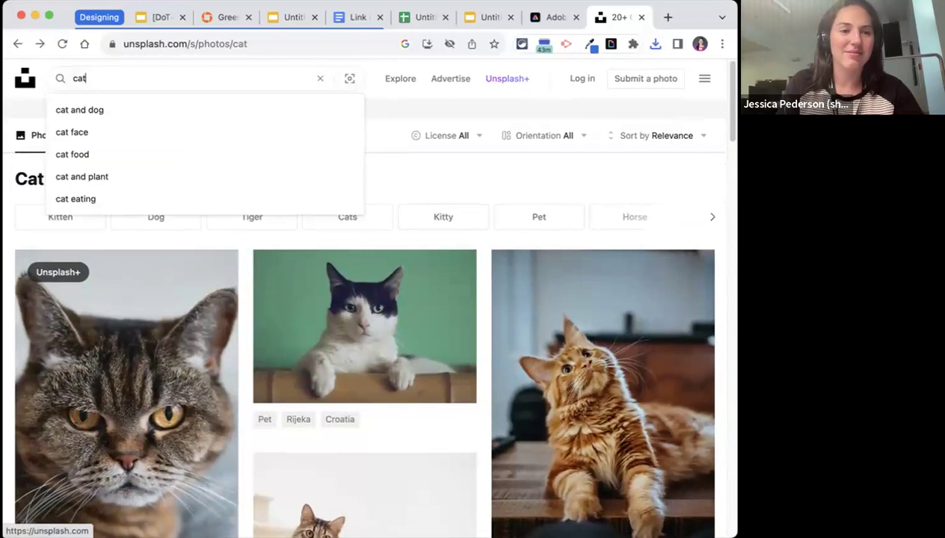
pyautogui.press('BackSpace')
pyautogui.press('BackSpace')
pyautogui.press('BackSpace')
pyautogui.write('learning')
pyautogui.press('Return')
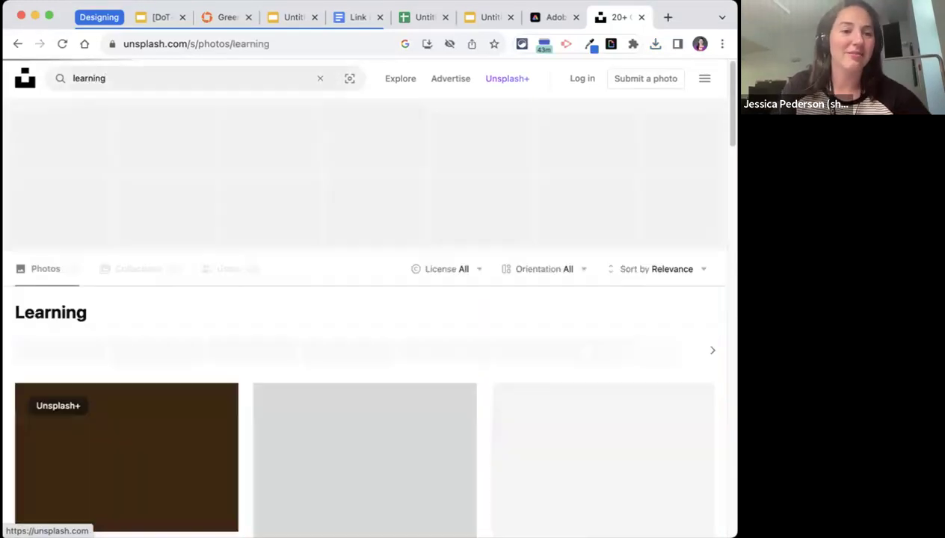
pyautogui.scroll(-2, 555, 268)
pyautogui.scroll(-8, 556, 268)
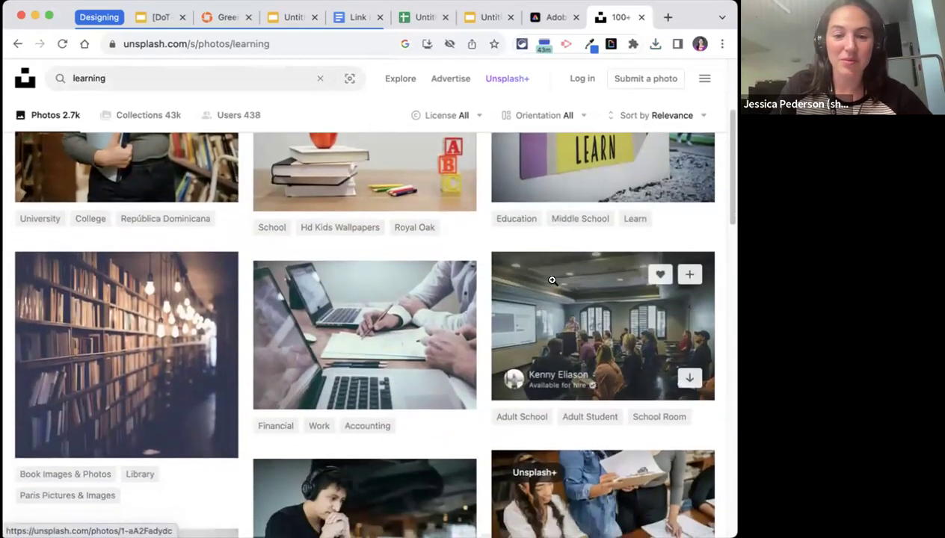
# Step: Look through the remaining photo results for "learning"
pyautogui.scroll(-5, 549, 282)
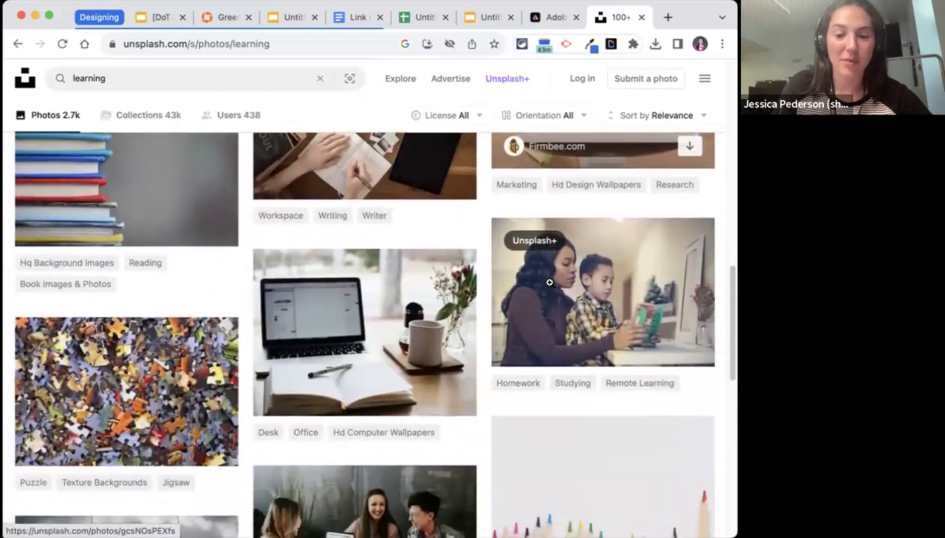
pyautogui.scroll(-4, 549, 283)
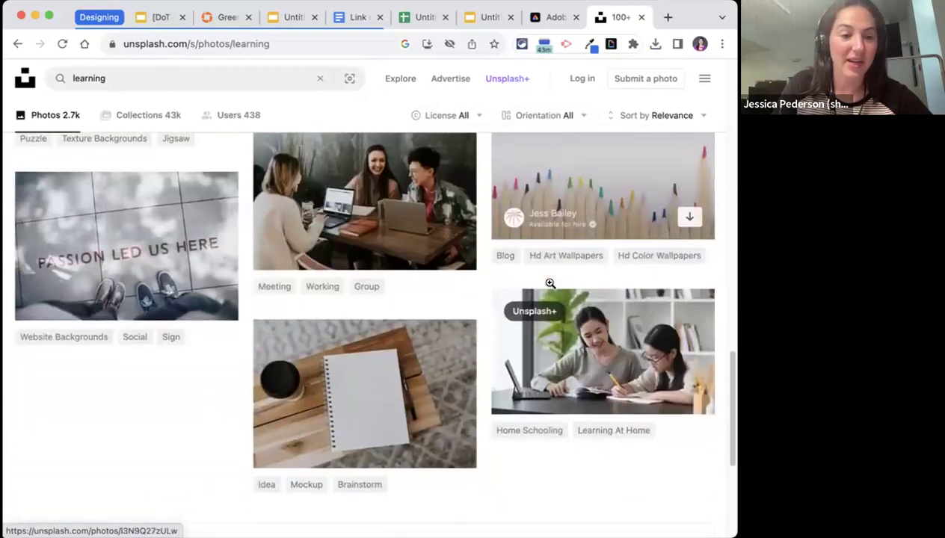
pyautogui.scroll(20, 149, 97)
# Step: Replace the Unsplash search with "fast" and browse the photo results
pyautogui.click(118, 78)
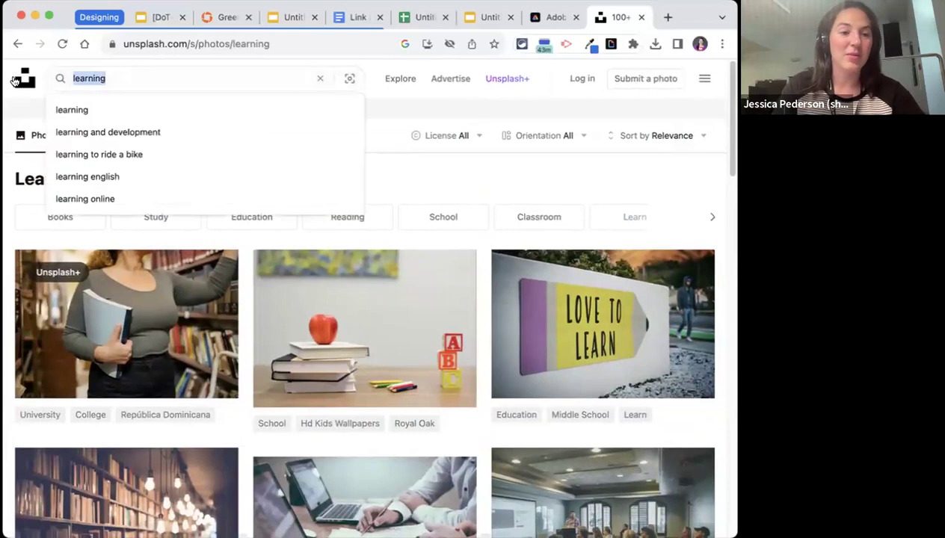
pyautogui.write('fast')
pyautogui.press('Return')
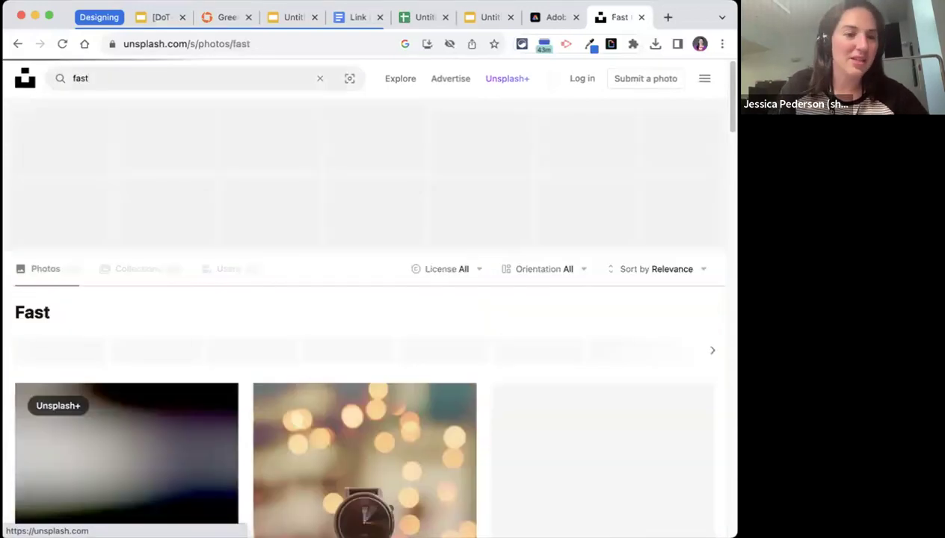
pyautogui.scroll(-6, 163, 281)
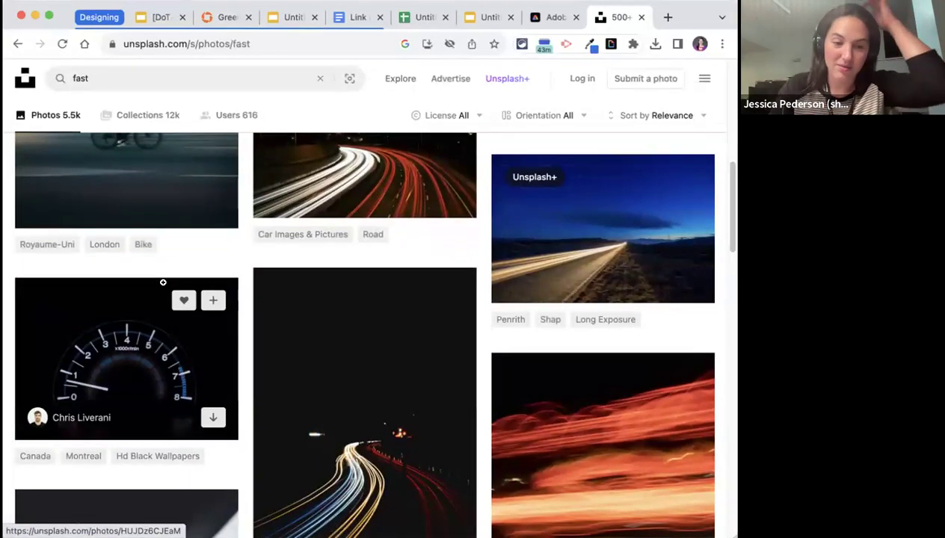
pyautogui.scroll(-5, 162, 282)
pyautogui.scroll(-3, 163, 283)
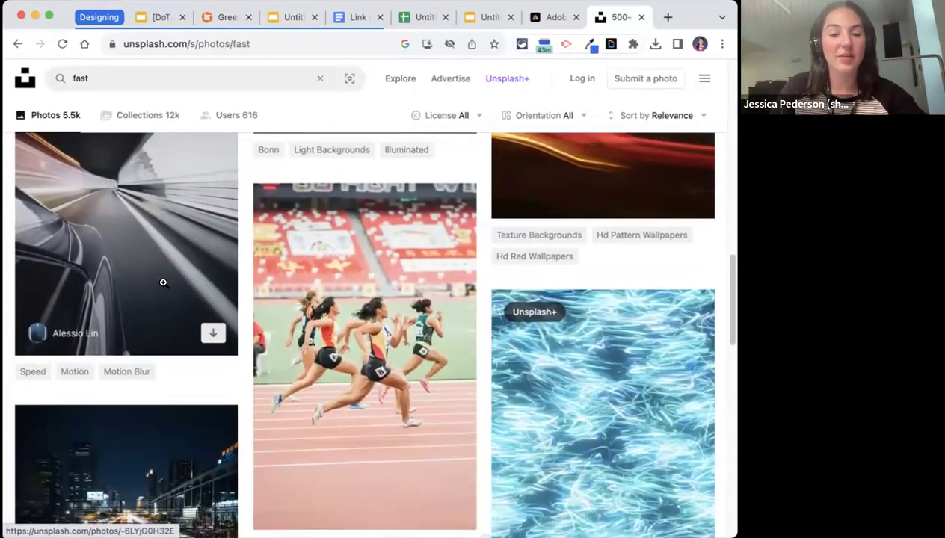
pyautogui.scroll(1, 321, 269)
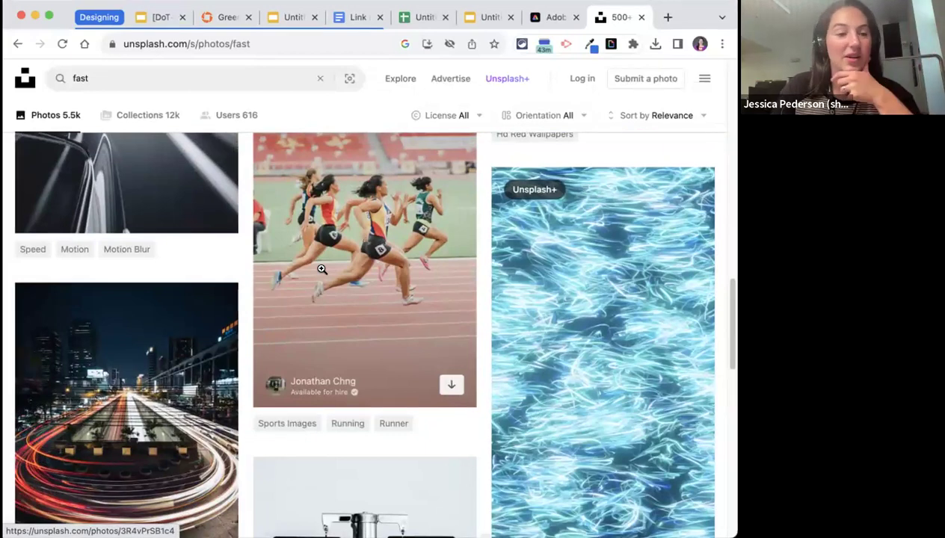
pyautogui.scroll(10, 322, 269)
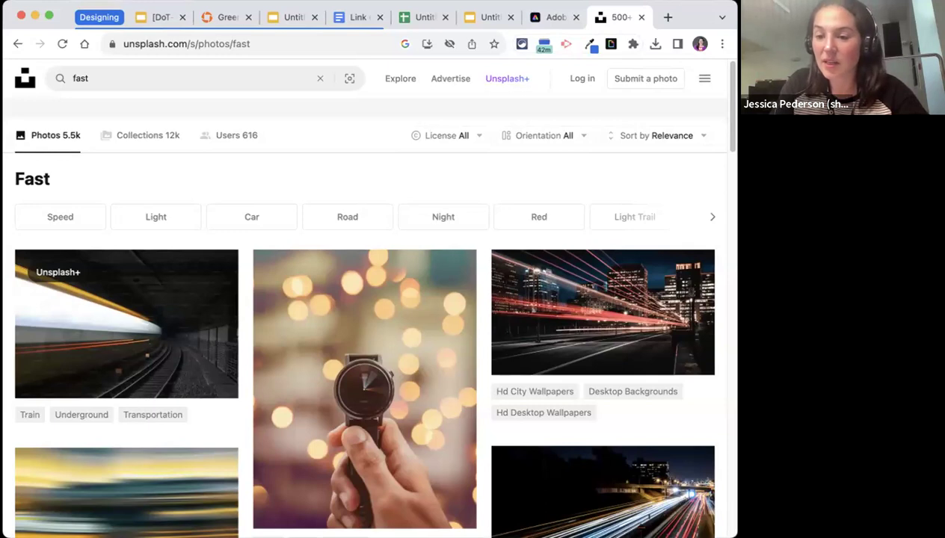
# Step: Search the web for "chrome right click menu" from the current browser tab
pyautogui.click(241, 43)
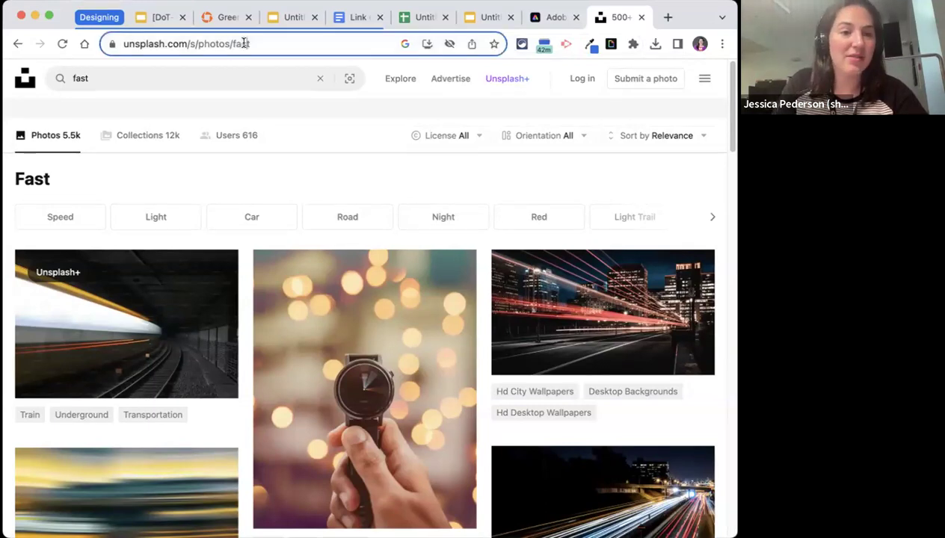
pyautogui.write('chrome')
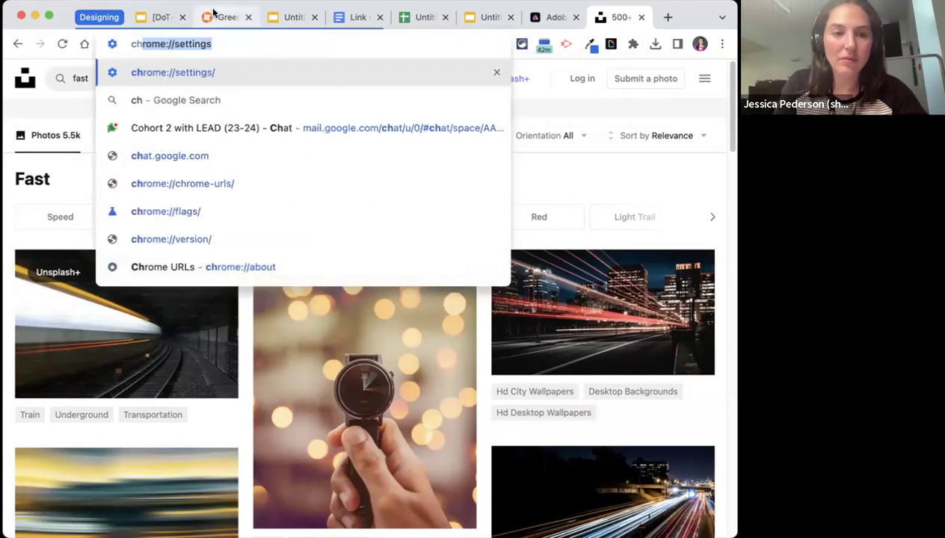
pyautogui.write(' copy')
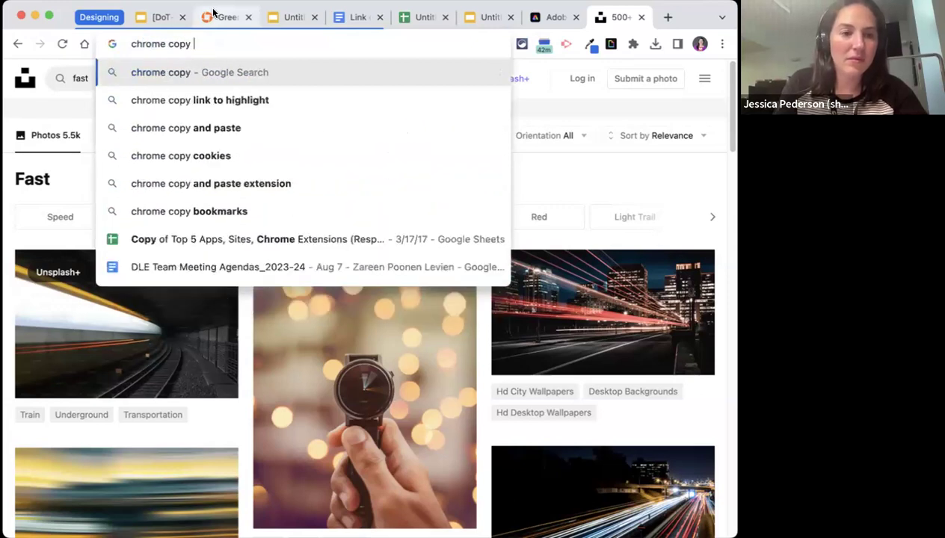
pyautogui.write(' right click')
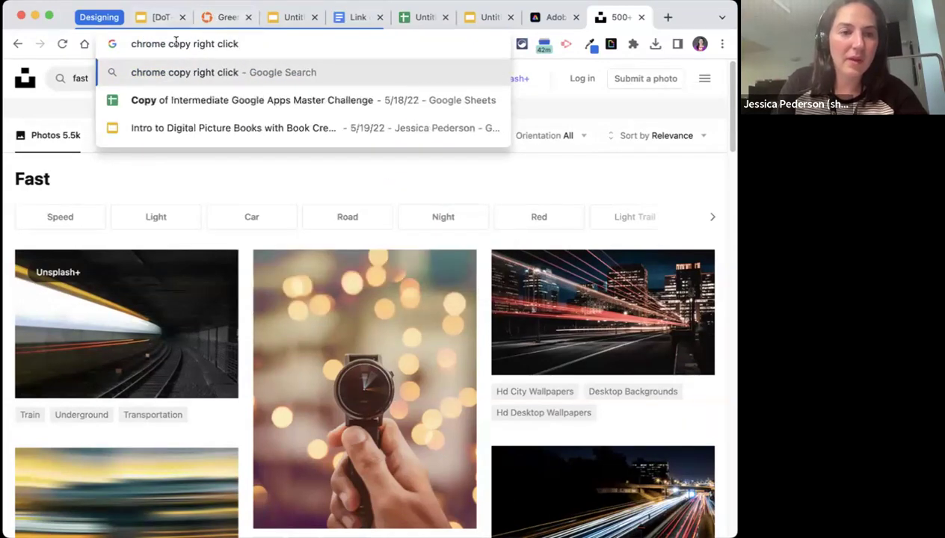
pyautogui.doubleClick(177, 43)
pyautogui.press('BackSpace')
pyautogui.click(216, 43)
pyautogui.write(',em')
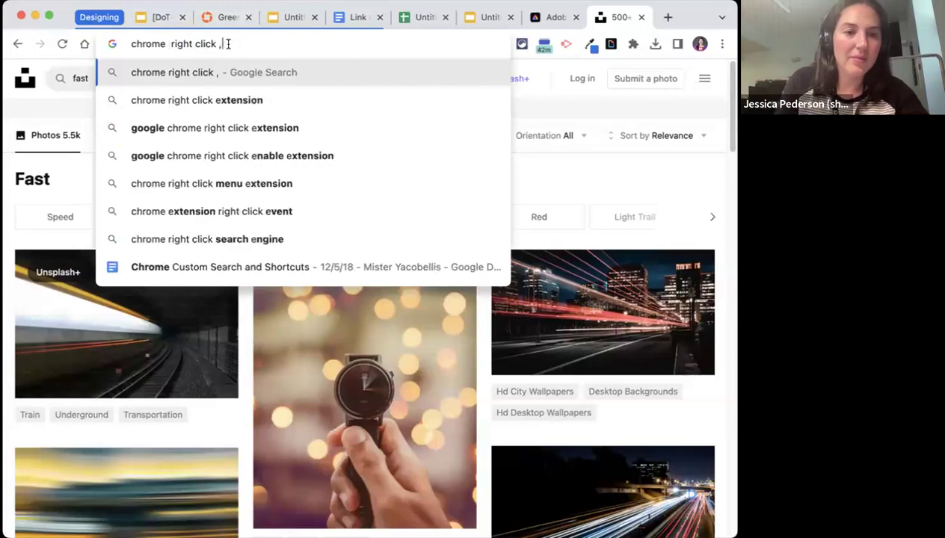
pyautogui.press('BackSpace')
pyautogui.press('BackSpace')
pyautogui.press('BackSpace')
pyautogui.write('menu')
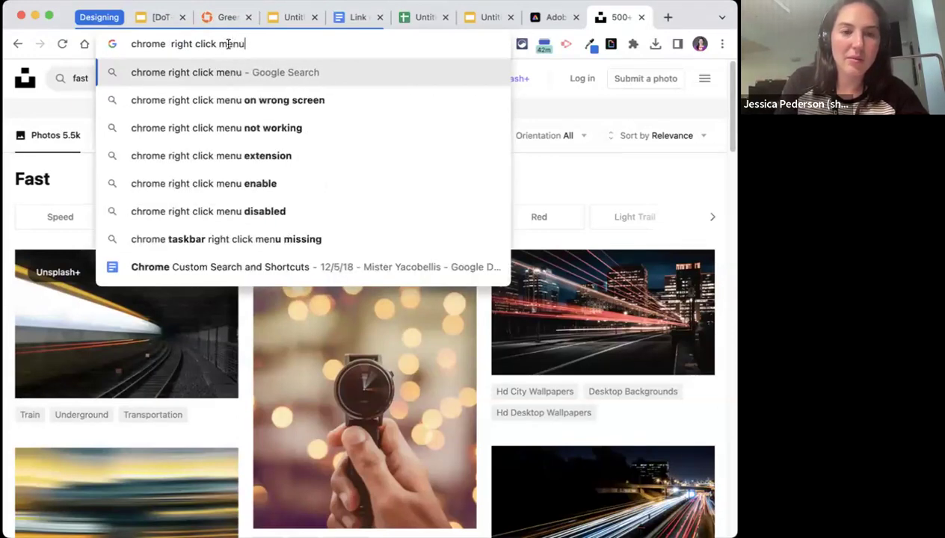
pyautogui.press('Return')
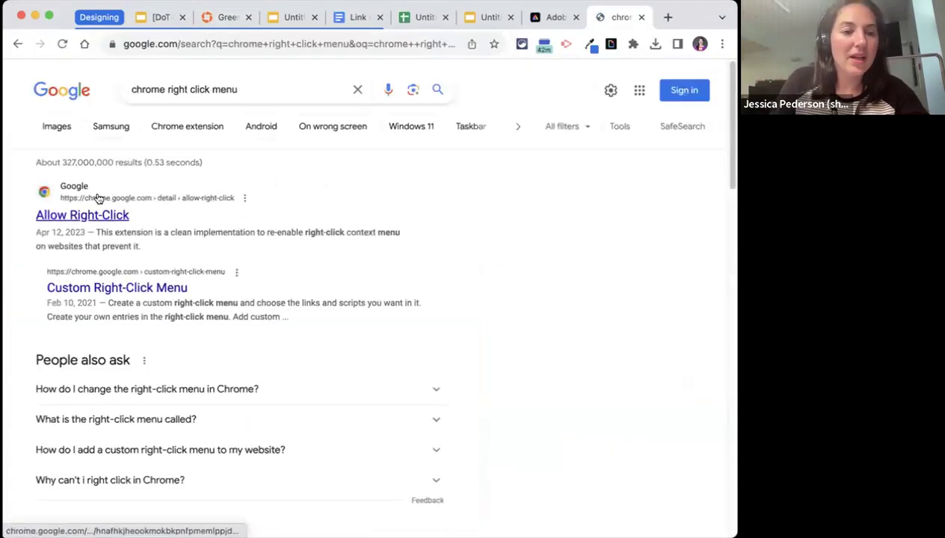
# Step: Browse the image results for the search and enlarge the Super User screenshot of the "Queen Rania" context menu
pyautogui.click(42, 128)
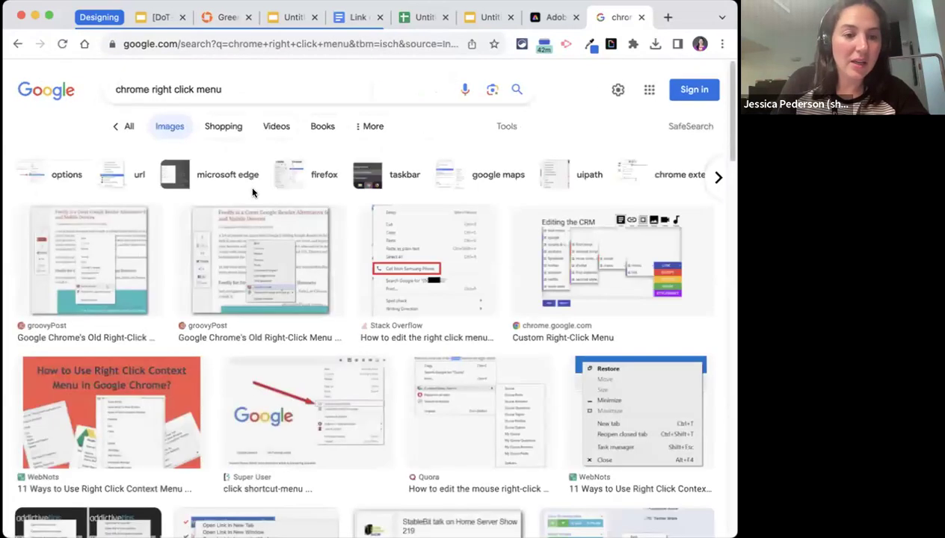
pyautogui.scroll(-5, 450, 260)
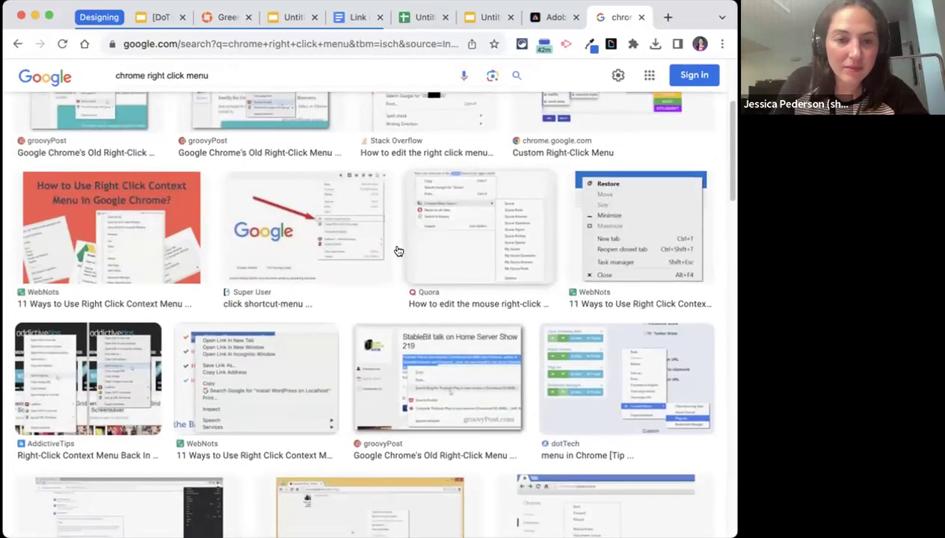
pyautogui.scroll(-15, 411, 302)
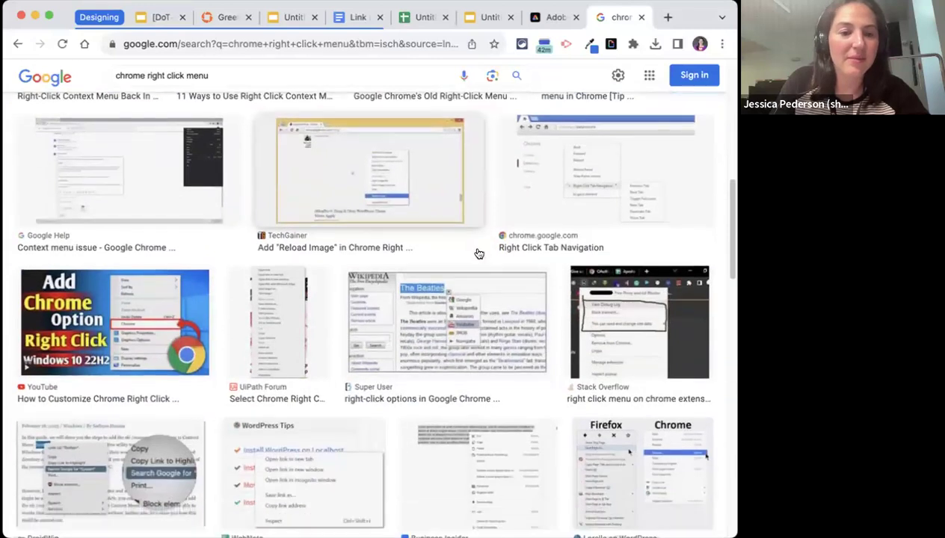
pyautogui.scroll(-8, 479, 254)
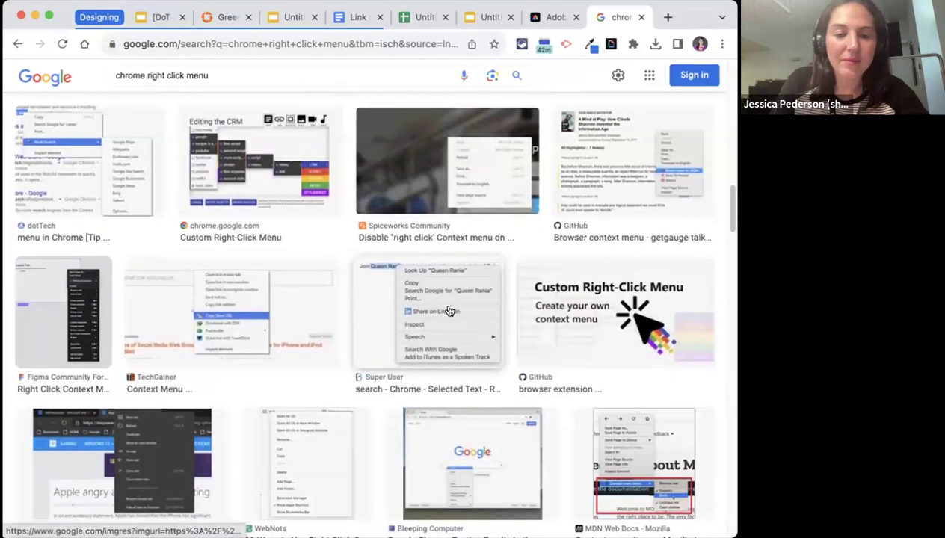
pyautogui.click(447, 310)
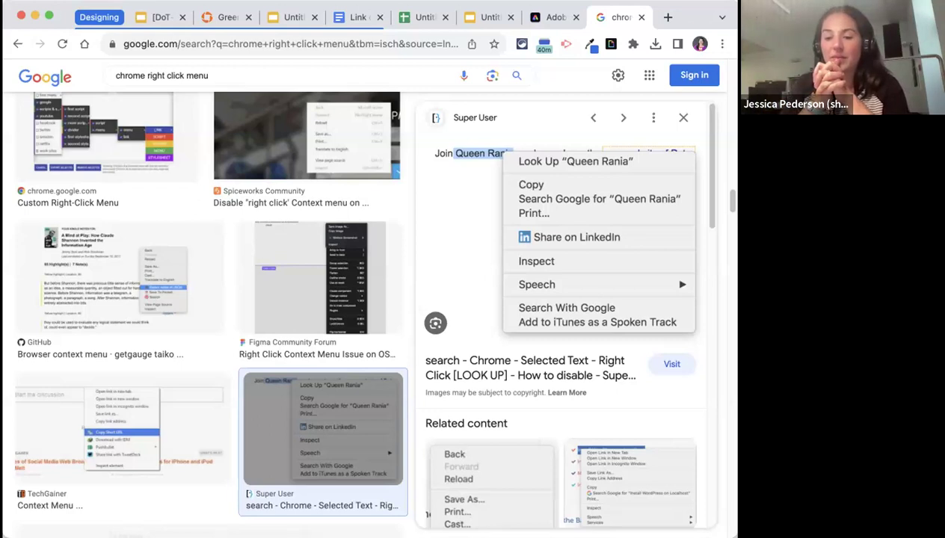
# Step: Search for "how do you right click on a mac mouse" and show all results instead of images
pyautogui.tripleClick(221, 75)
pyautogui.write('how do yo')
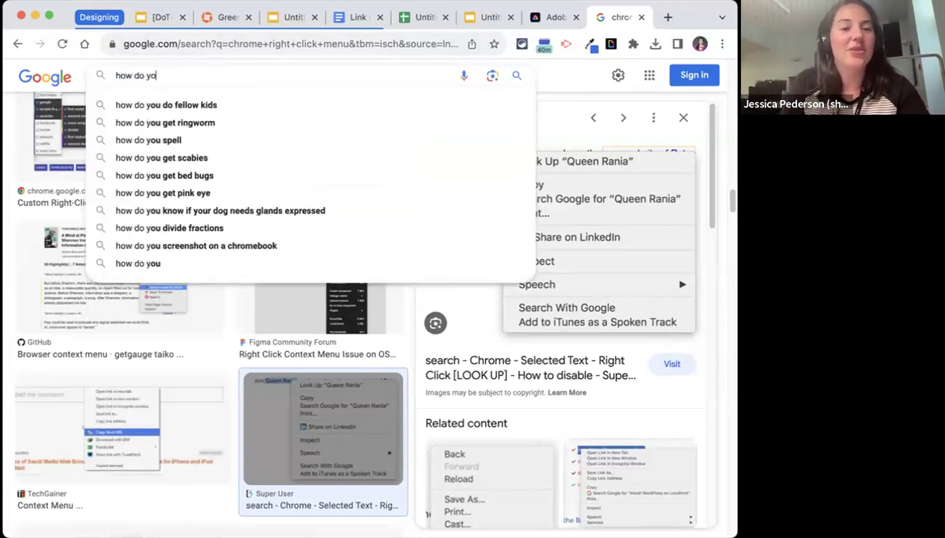
pyautogui.write('u right click on a mac mouse')
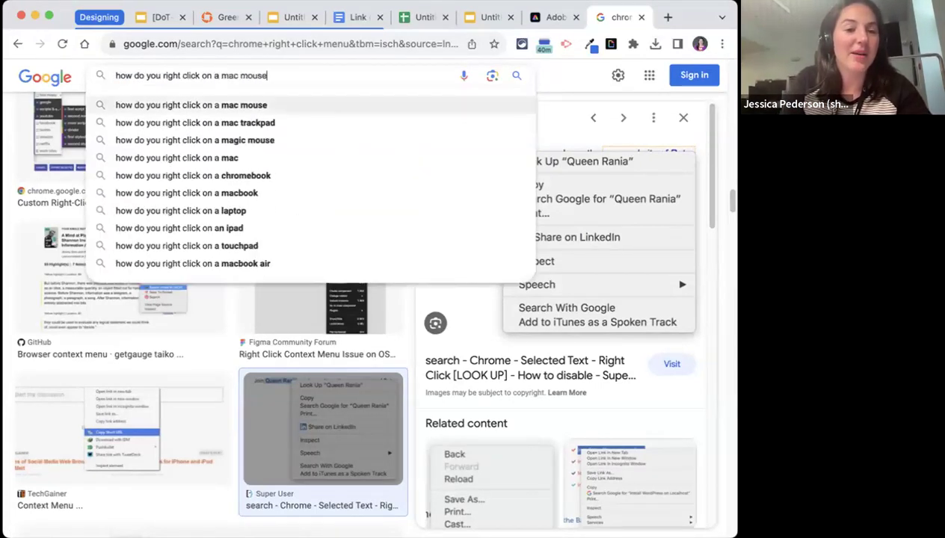
pyautogui.press('Return')
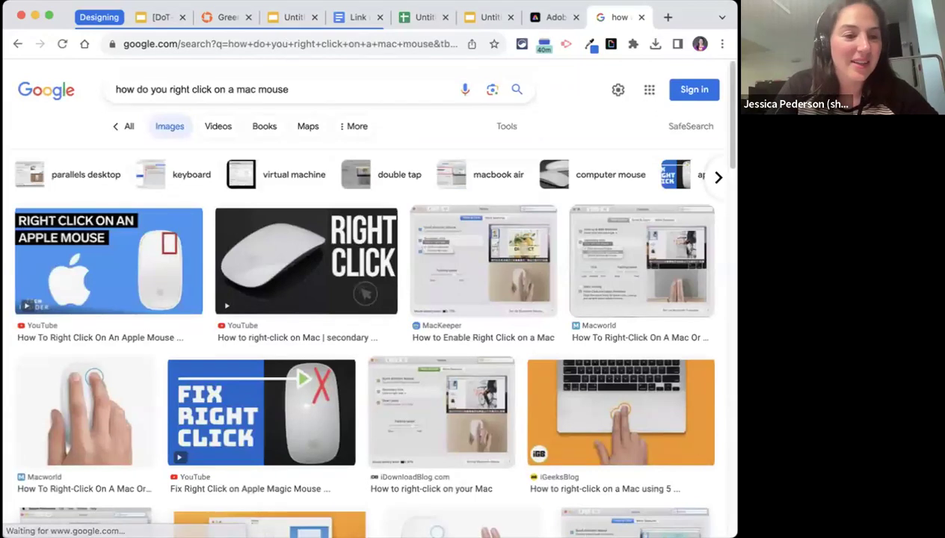
pyautogui.click(129, 126)
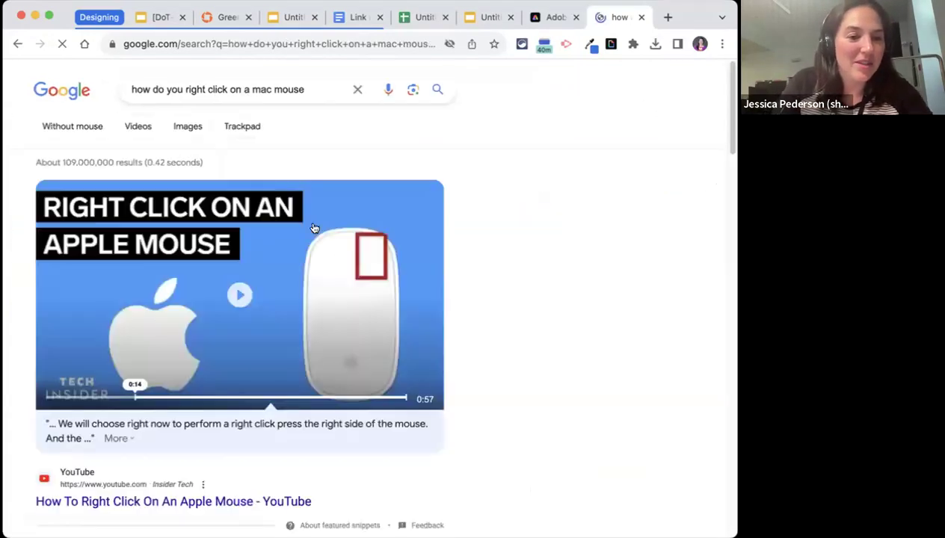
# Step: Expand the answer on making a Mac mouse right-click, read its Apple Support article, and close that tab
pyautogui.scroll(-6, 444, 343)
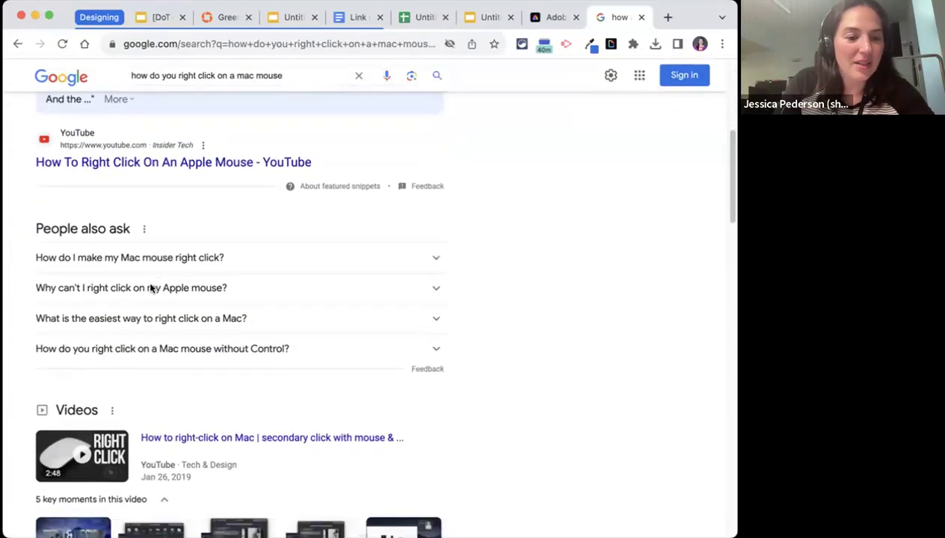
pyautogui.click(173, 154)
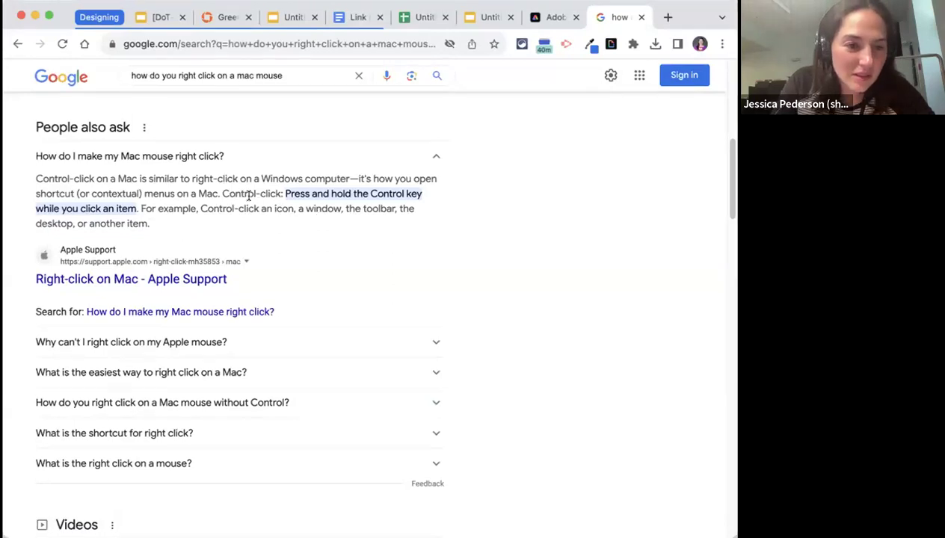
pyautogui.scroll(-1, 264, 240)
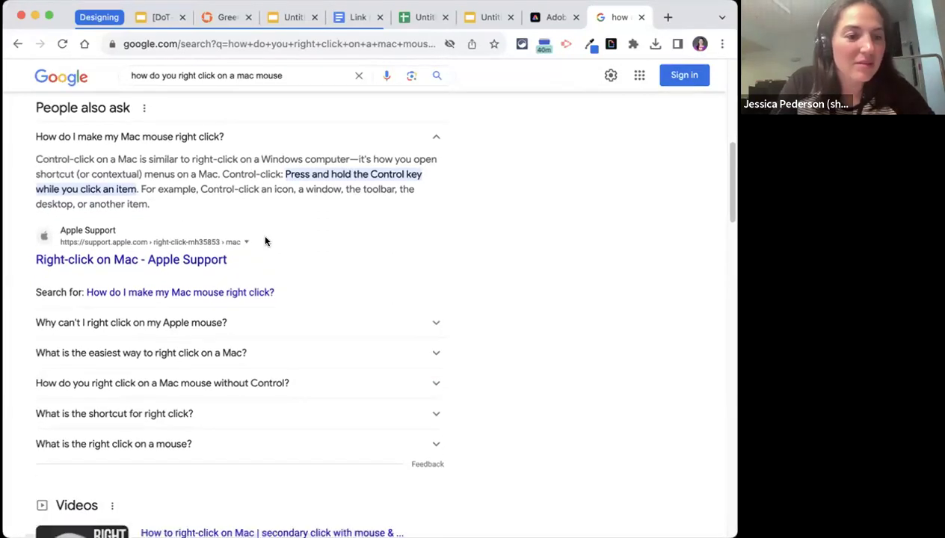
pyautogui.click(101, 260)
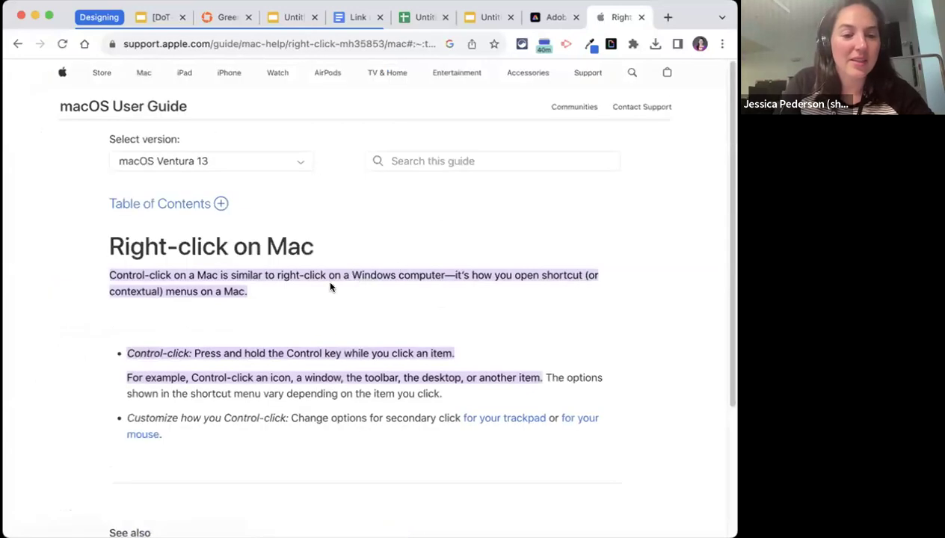
pyautogui.scroll(-1, 266, 298)
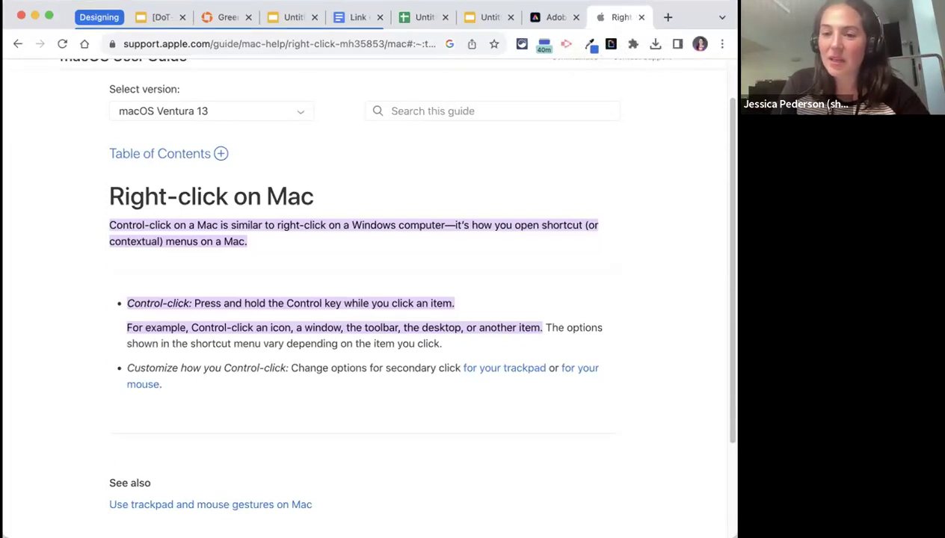
pyautogui.click(639, 17)
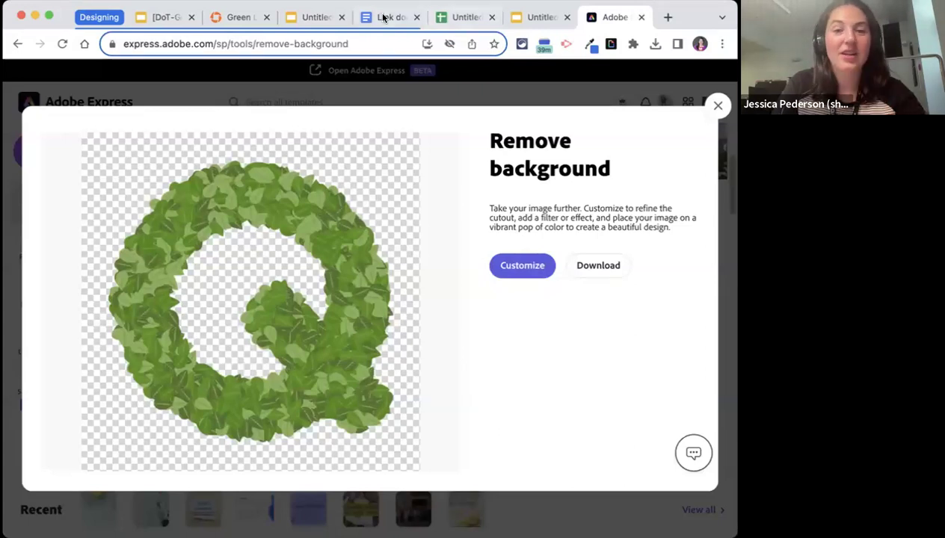
# Step: Create a blank Google Docs document in a new tab and set its view zoom to 50%
pyautogui.click(666, 17)
pyautogui.write('docs.new')
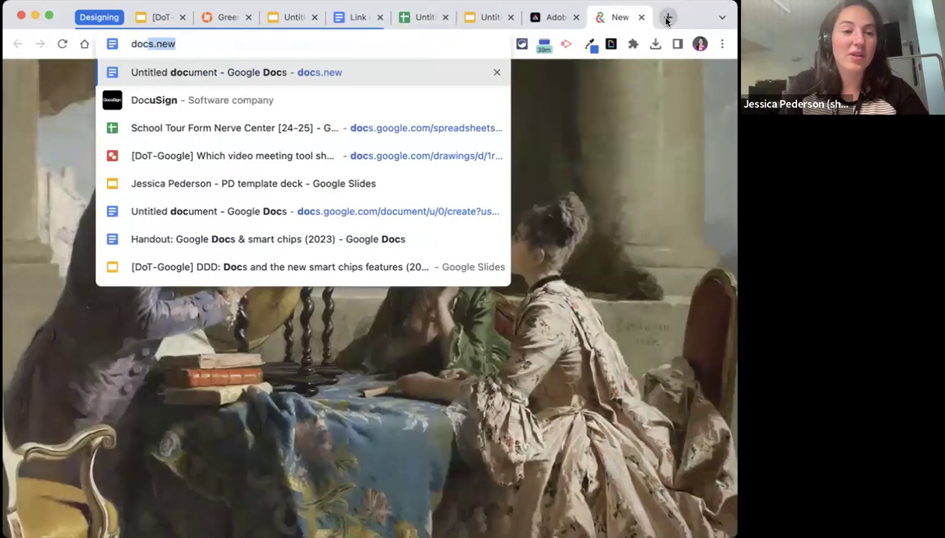
pyautogui.press('Return')
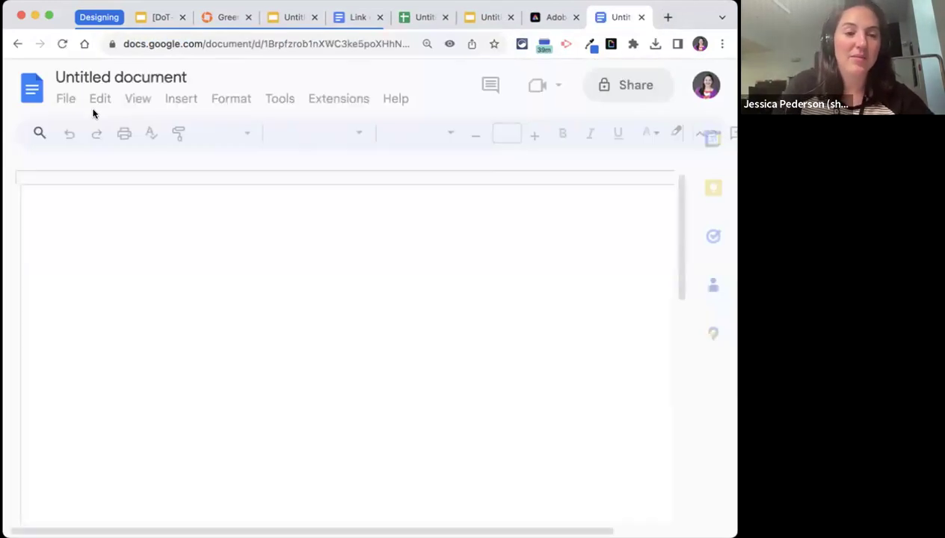
pyautogui.click(243, 137)
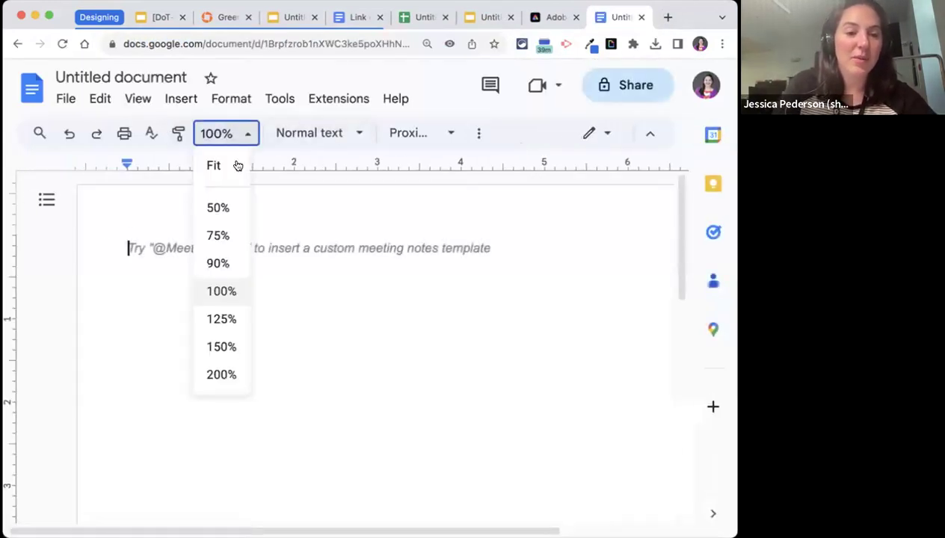
pyautogui.click(217, 207)
# Step: Change the document's page orientation to landscape in the page setup
pyautogui.click(65, 98)
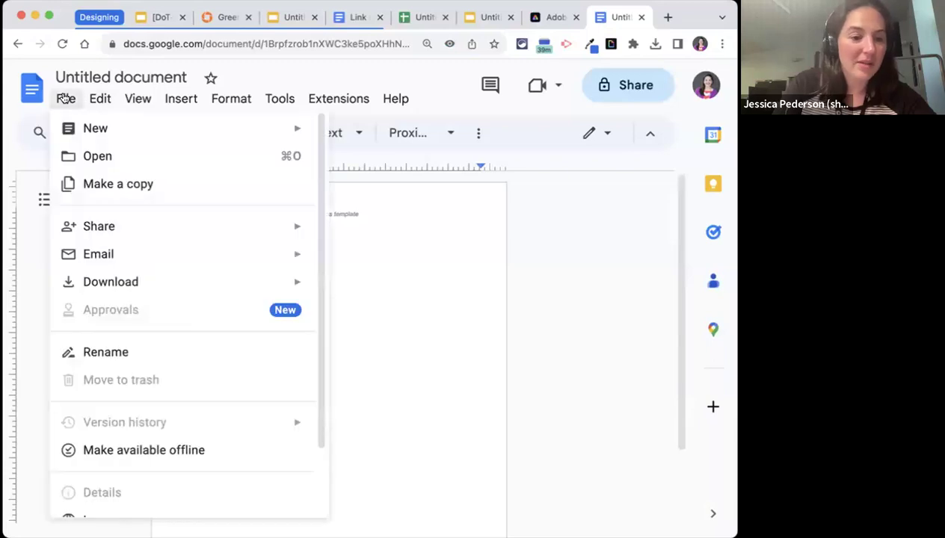
pyautogui.scroll(-2, 110, 363)
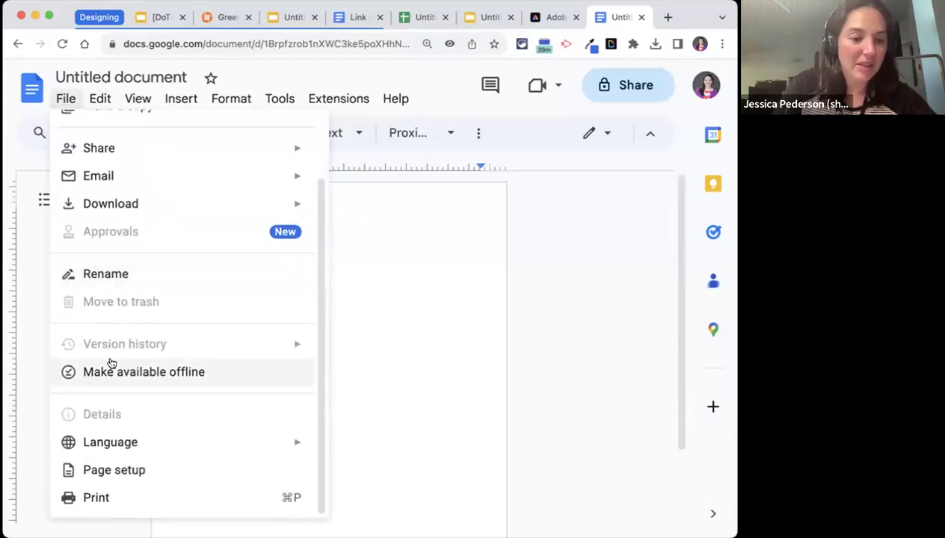
pyautogui.click(89, 469)
pyautogui.click(298, 274)
pyautogui.click(497, 498)
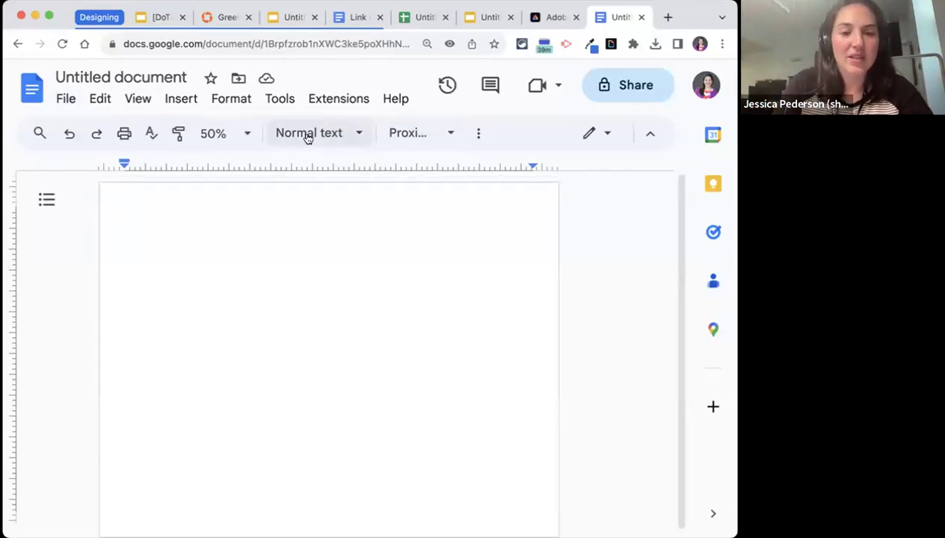
# Step: Insert a 6 x 6 table at the start of the page and stretch its last row almost to the page's bottom margin
pyautogui.write('@table')
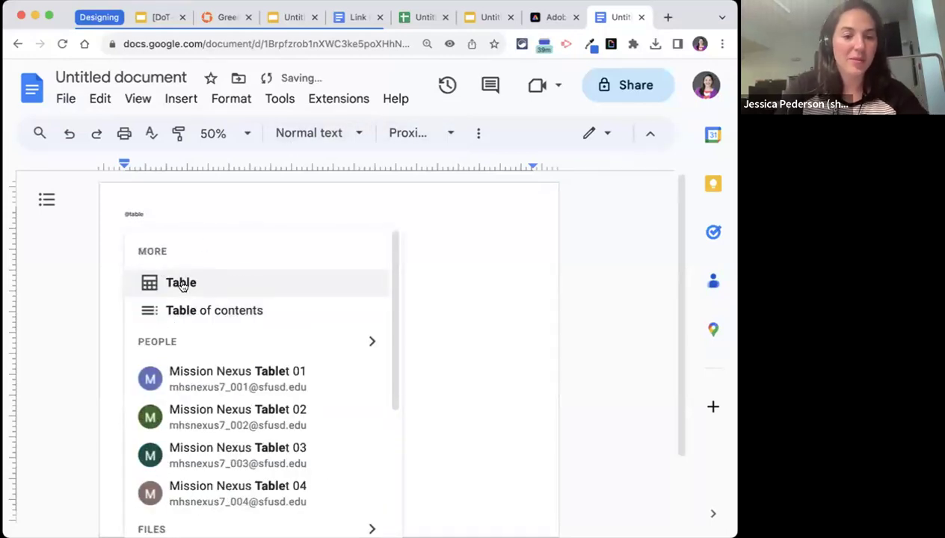
pyautogui.click(181, 284)
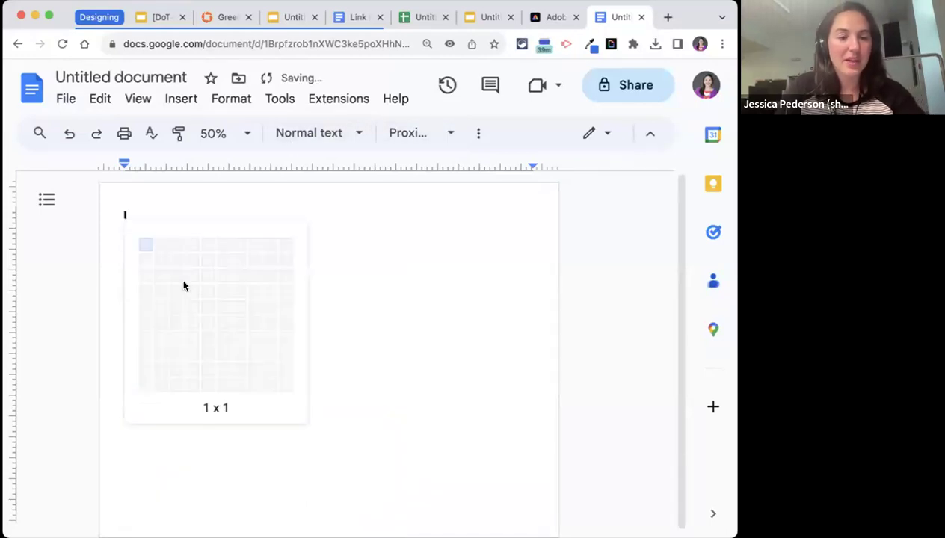
pyautogui.click(216, 317)
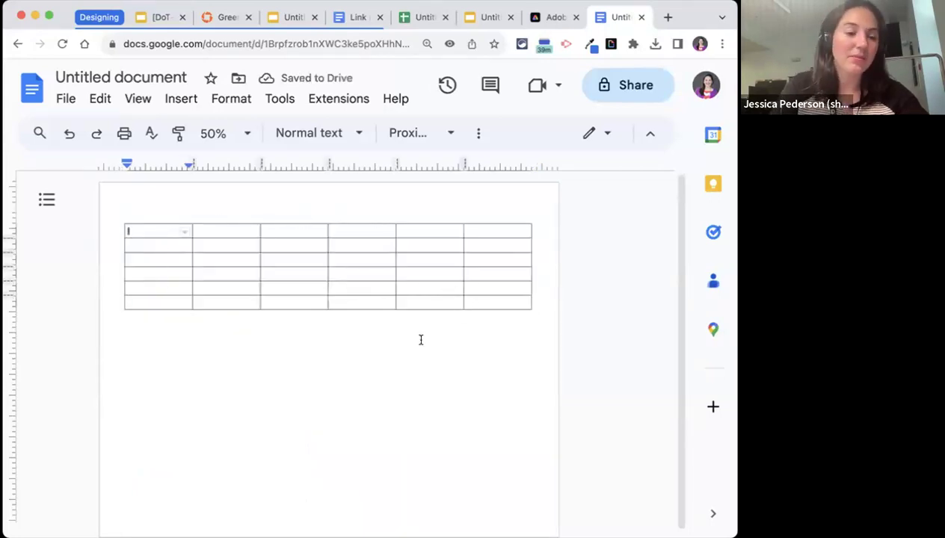
pyautogui.scroll(-1, 409, 369)
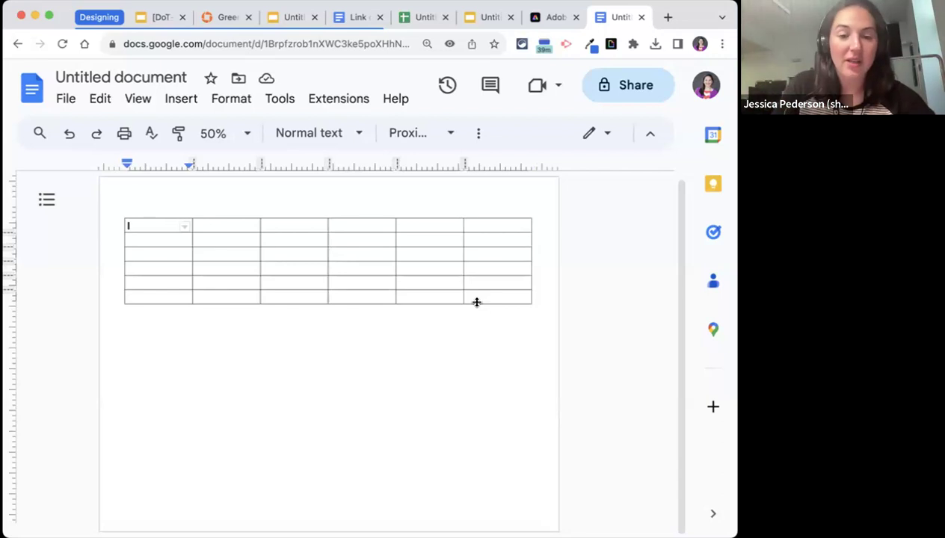
pyautogui.moveTo(477, 302); pyautogui.dragTo(474, 496)
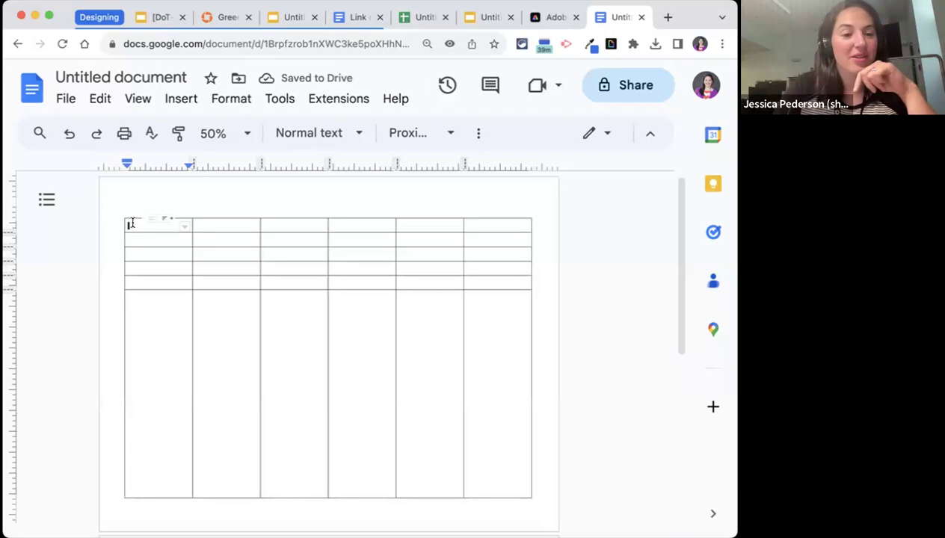
# Step: Select the table's first column and distribute the rows so all six have equal height
pyautogui.moveTo(126, 224); pyautogui.dragTo(137, 301)
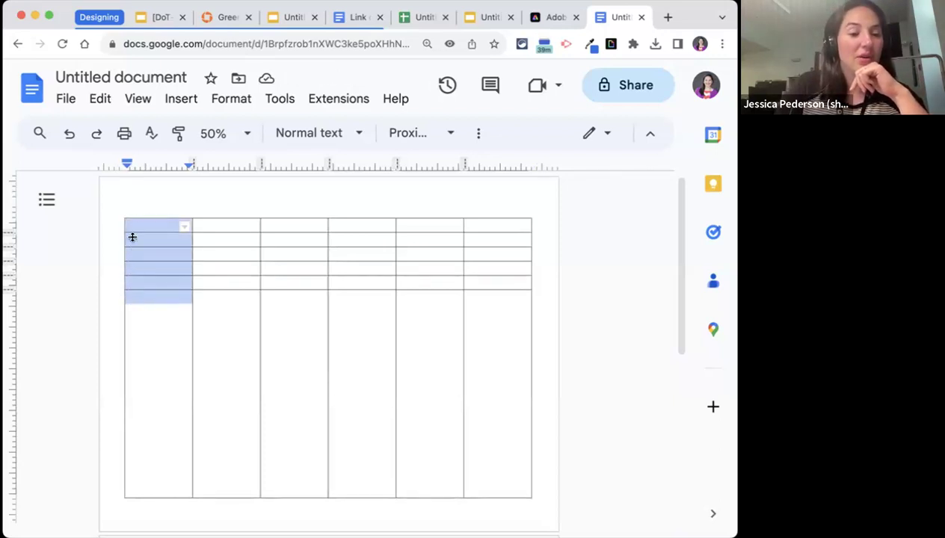
pyautogui.rightClick(131, 299)
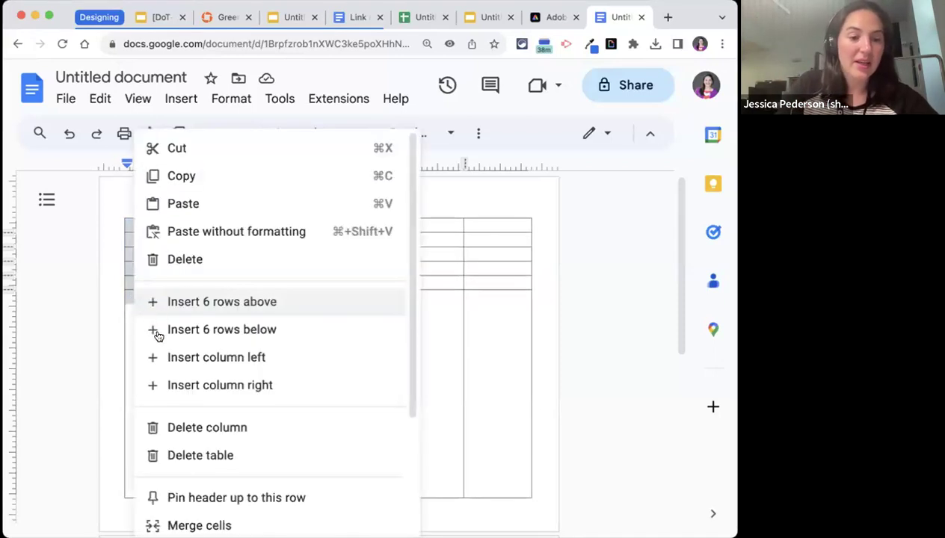
pyautogui.scroll(-4, 158, 340)
pyautogui.scroll(-1, 158, 340)
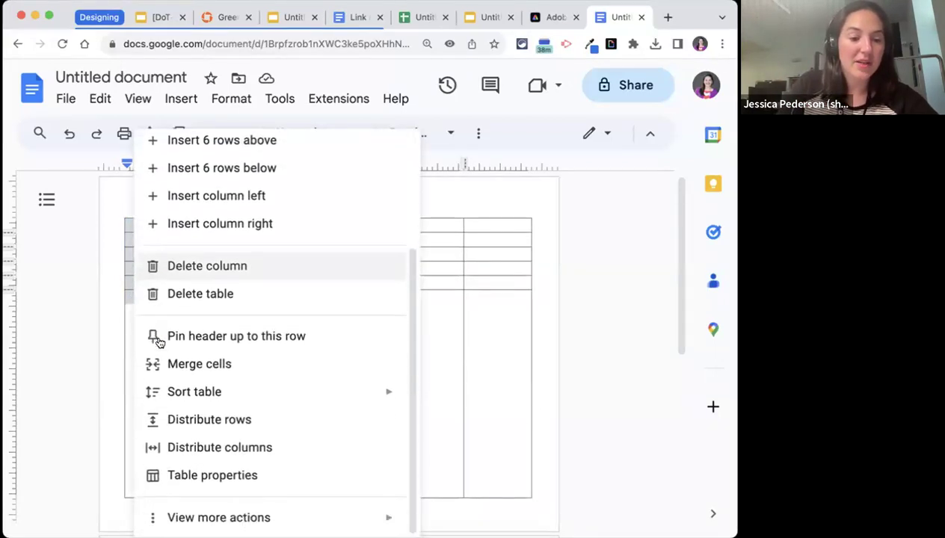
pyautogui.click(194, 420)
pyautogui.click(168, 227)
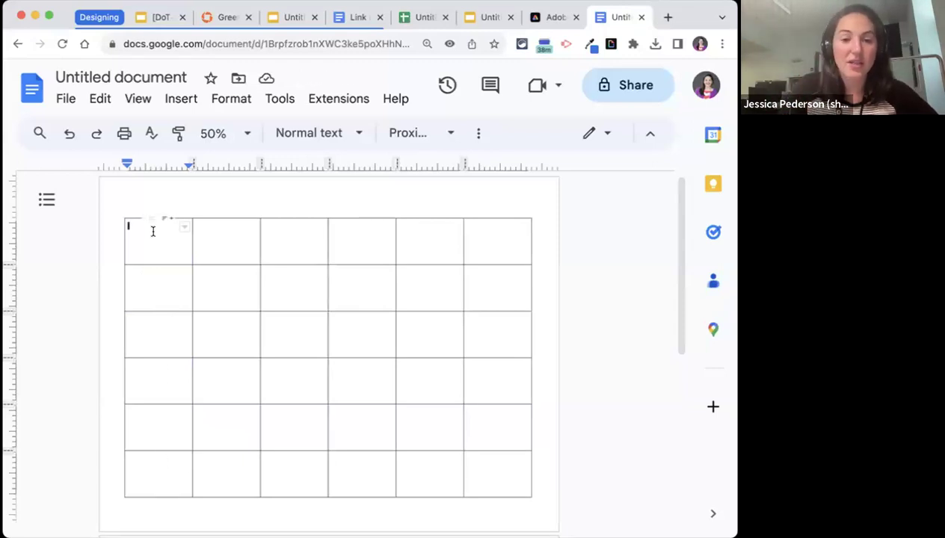
# Step: Narrow the table's last and fourth columns, and distribute the columns evenly with the top row selected
pyautogui.moveTo(527, 234); pyautogui.dragTo(472, 233)
pyautogui.moveTo(394, 242); pyautogui.dragTo(339, 244)
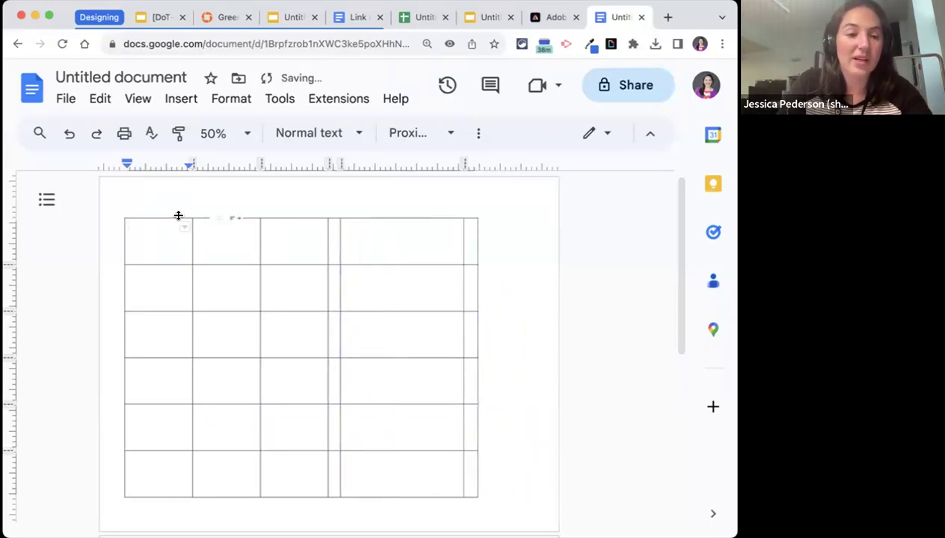
pyautogui.moveTo(149, 228); pyautogui.dragTo(399, 218)
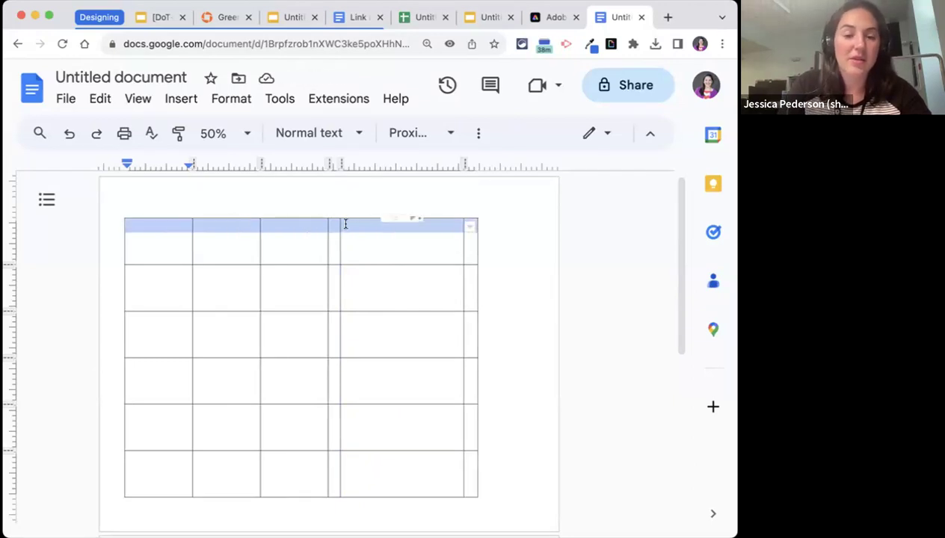
pyautogui.rightClick(293, 229)
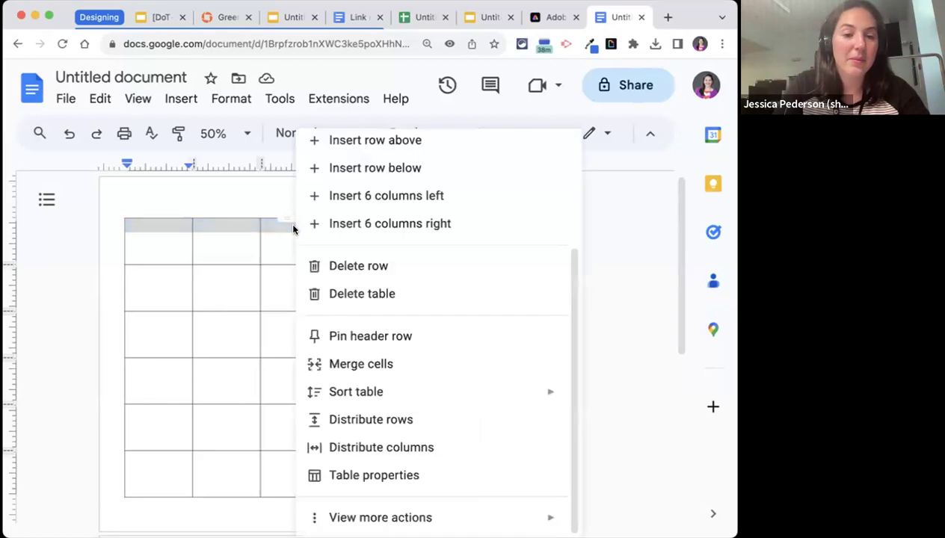
pyautogui.click(379, 444)
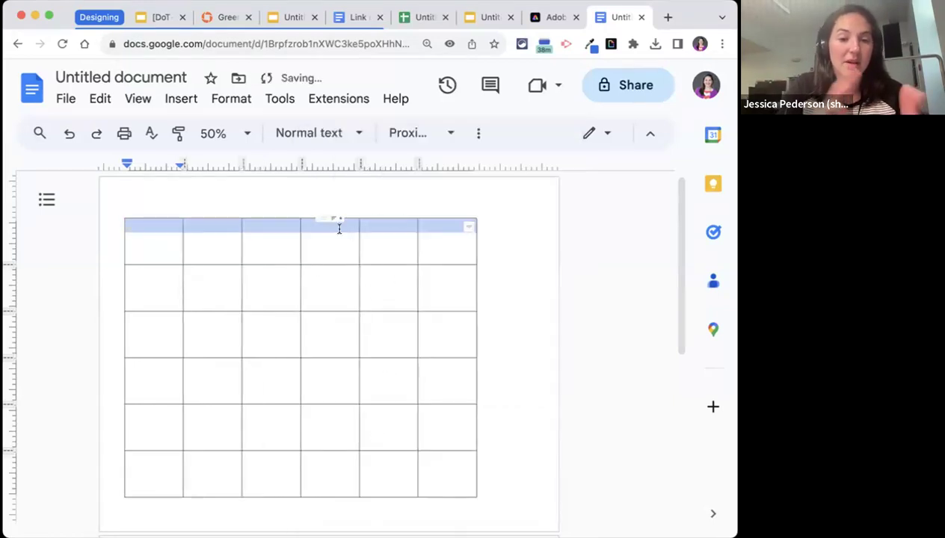
# Step: Widen the table to the page's right margin with equal columns, and shrink its last three rows to minimum height
pyautogui.moveTo(475, 237); pyautogui.dragTo(534, 235)
pyautogui.scroll(-1, 371, 307)
pyautogui.moveTo(344, 401); pyautogui.dragTo(344, 361)
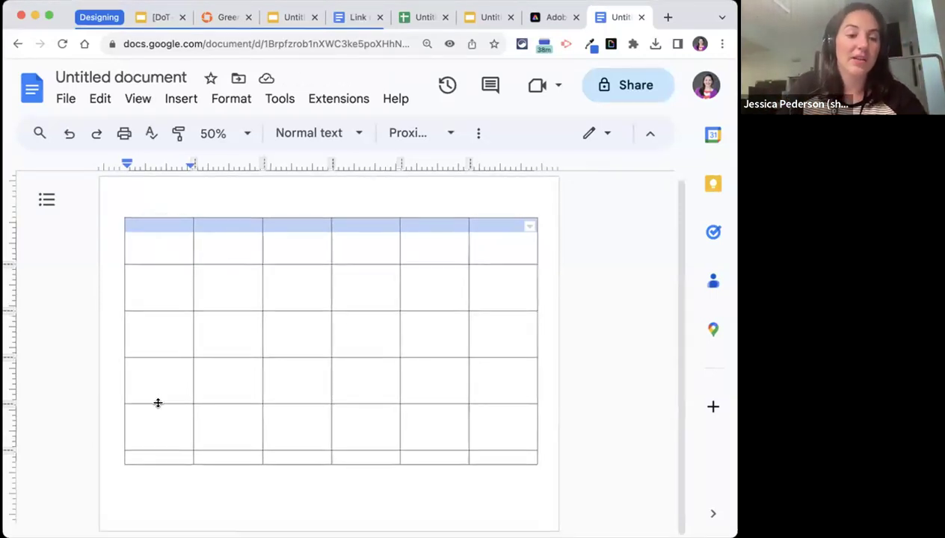
pyautogui.moveTo(158, 241); pyautogui.dragTo(150, 371)
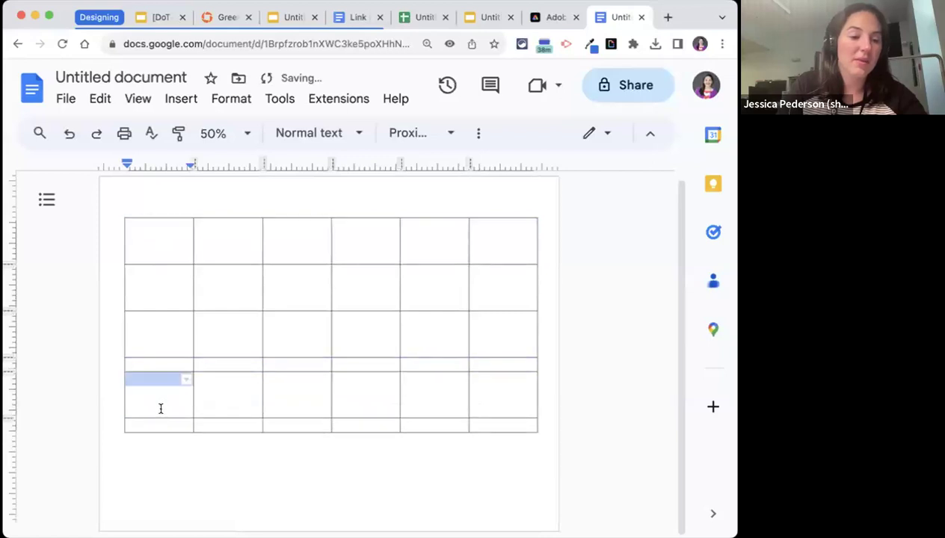
pyautogui.moveTo(158, 414); pyautogui.dragTo(160, 378)
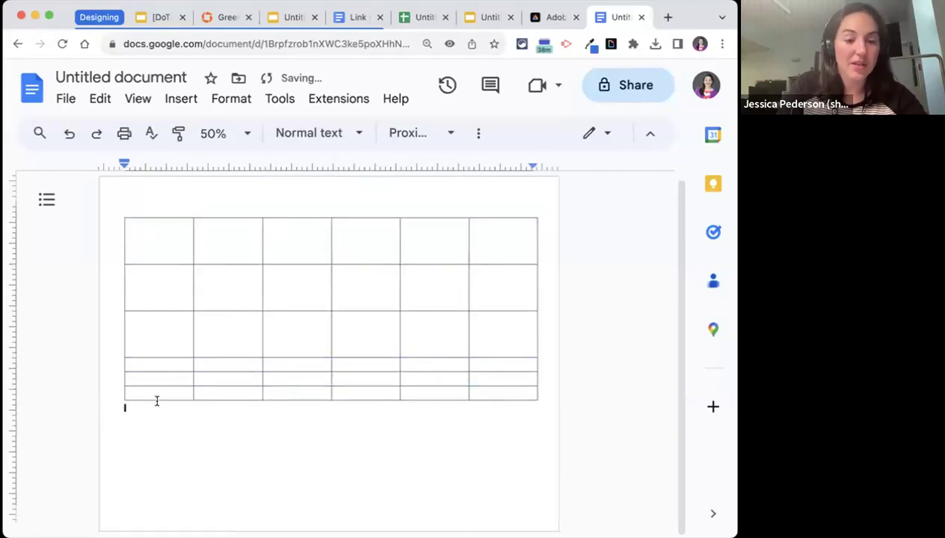
pyautogui.click(157, 398)
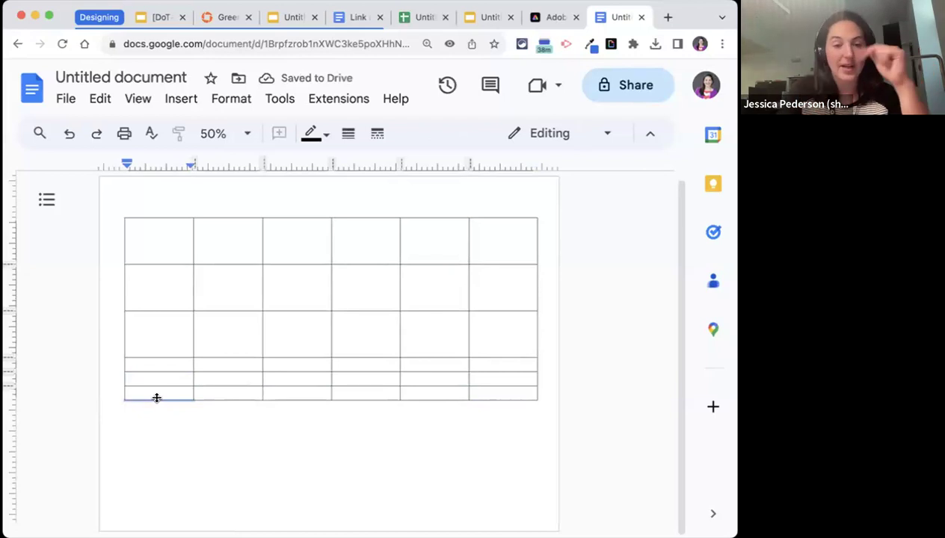
# Step: Extend the table's last row down to near the bottom edge of the landscape page
pyautogui.moveTo(139, 245); pyautogui.dragTo(135, 392)
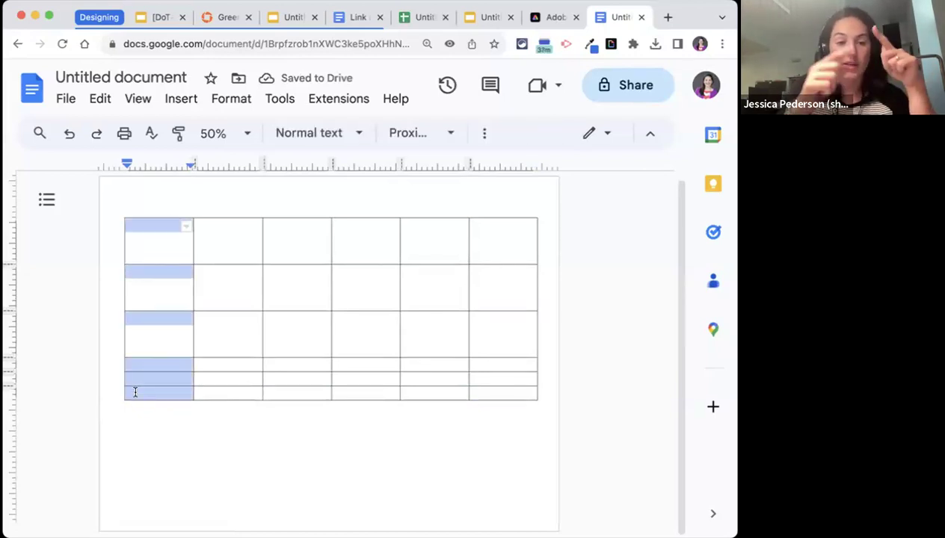
pyautogui.click(143, 416)
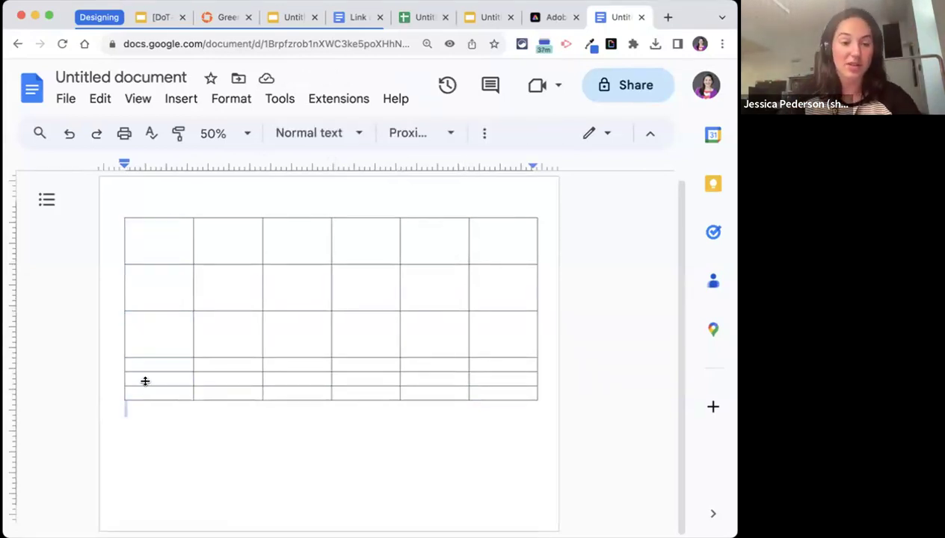
pyautogui.moveTo(144, 399); pyautogui.dragTo(146, 490)
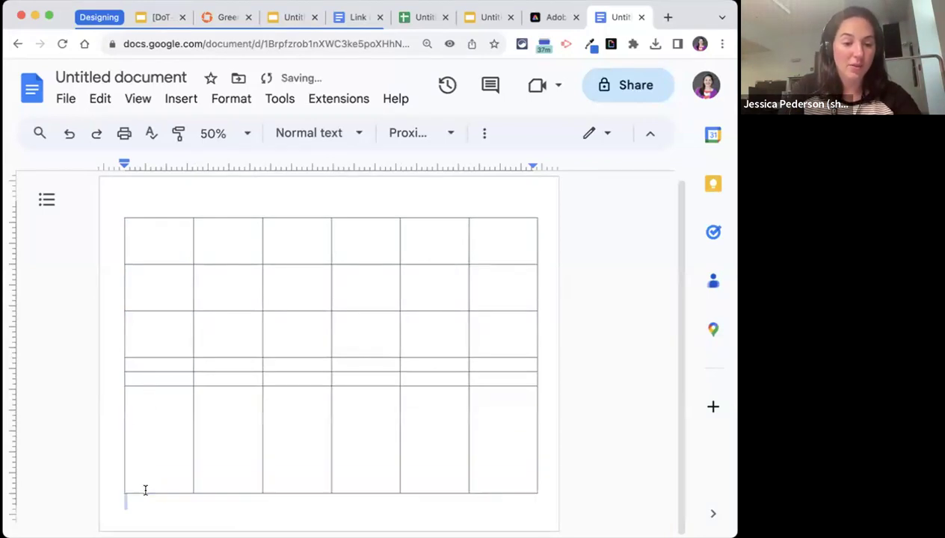
# Step: Even out all row heights again by selecting the first column and applying Distribute rows
pyautogui.moveTo(163, 252); pyautogui.dragTo(160, 404)
pyautogui.click(156, 388)
pyautogui.moveTo(144, 234); pyautogui.dragTo(146, 422)
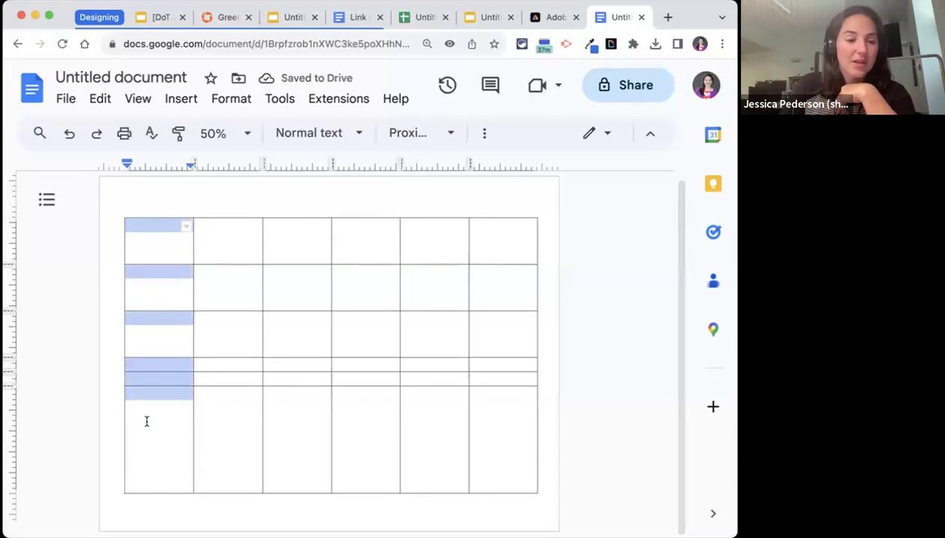
pyautogui.rightClick(142, 379)
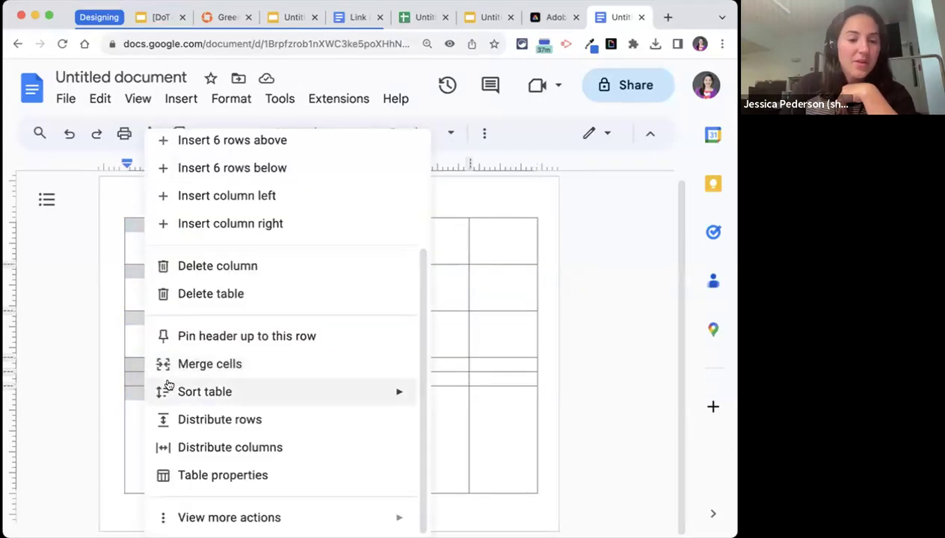
pyautogui.click(211, 420)
pyautogui.click(166, 364)
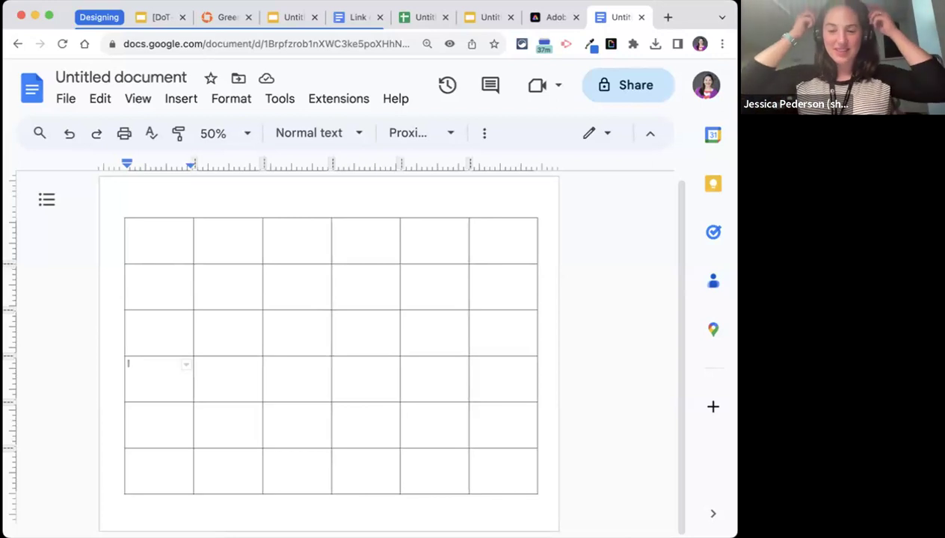
# Step: Switch to the untitled Google Sheets spreadsheet, reopen it in a new tab from the browsing history, and view the history list again
pyautogui.click(420, 18)
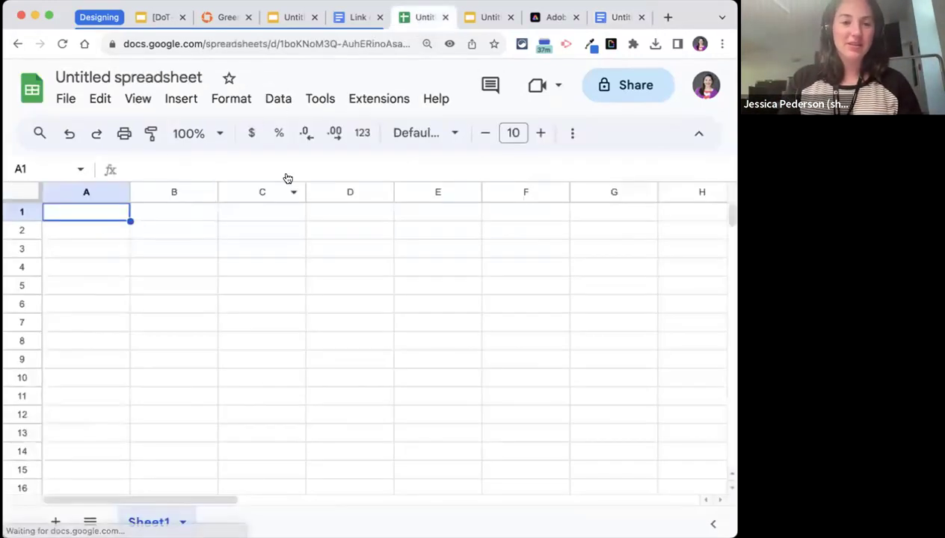
pyautogui.click(187, 1)
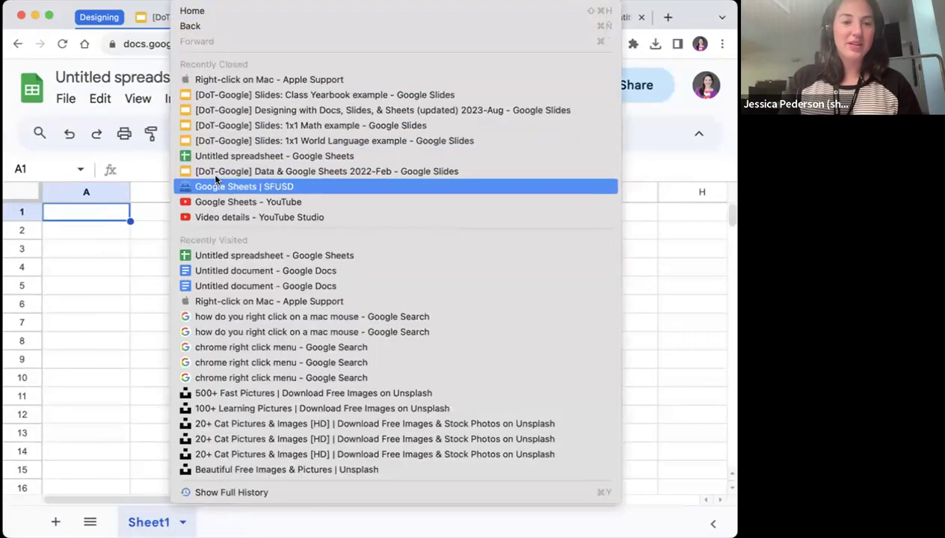
pyautogui.click(251, 255)
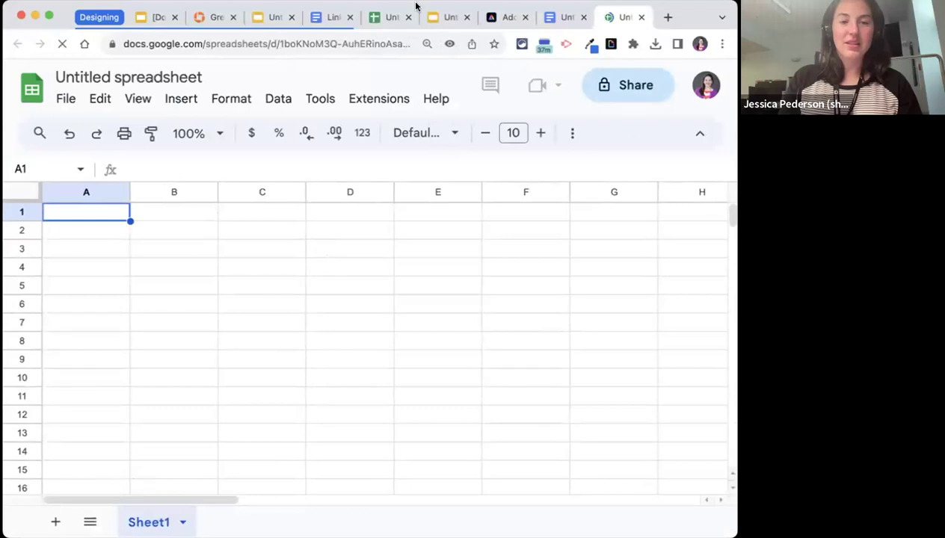
pyautogui.click(187, 1)
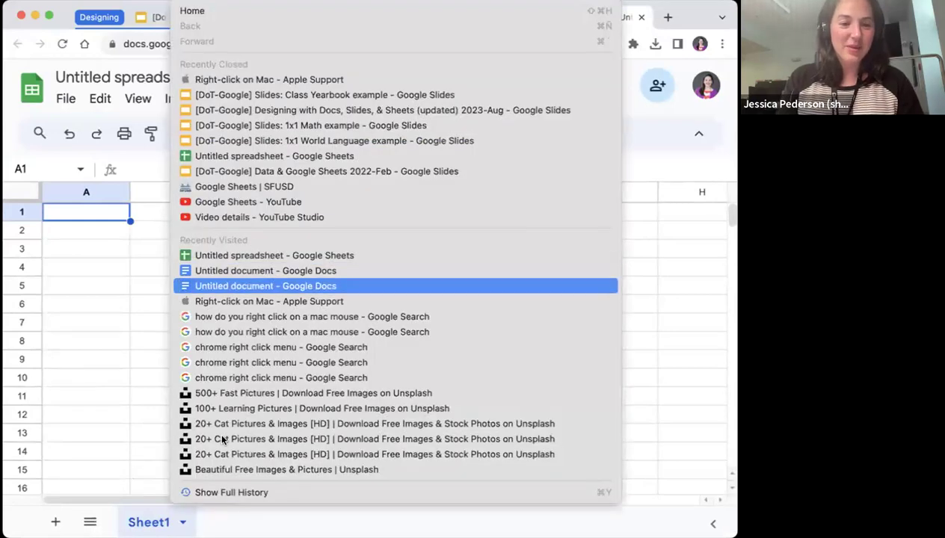
pyautogui.press('Escape')
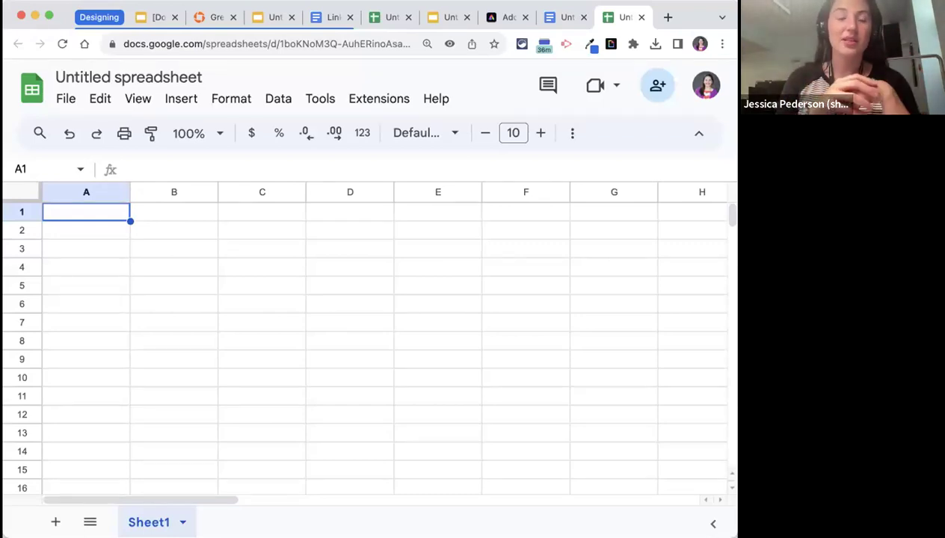
# Step: Return to the Google Docs document, undo the table insertion, and set the view zoom to 100%
pyautogui.click(553, 18)
pyautogui.press('super+z')
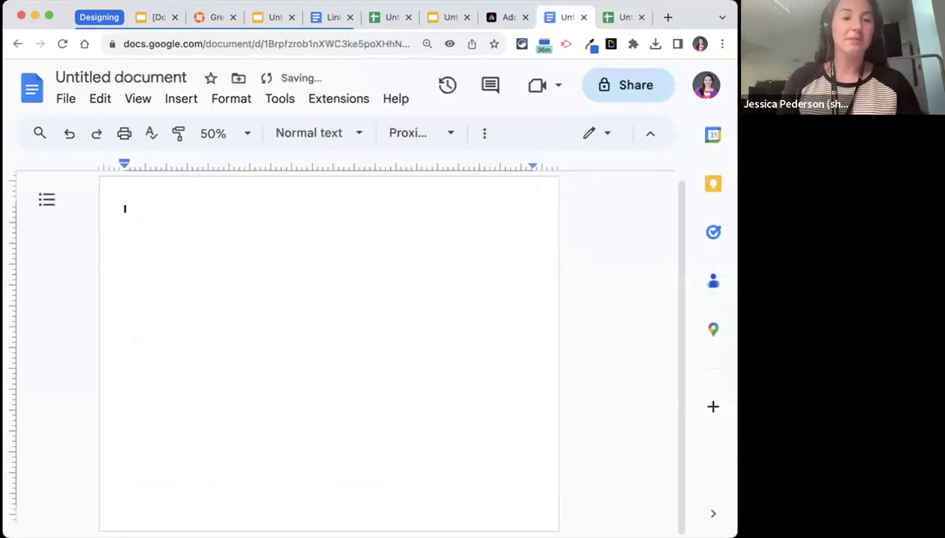
pyautogui.click(226, 133)
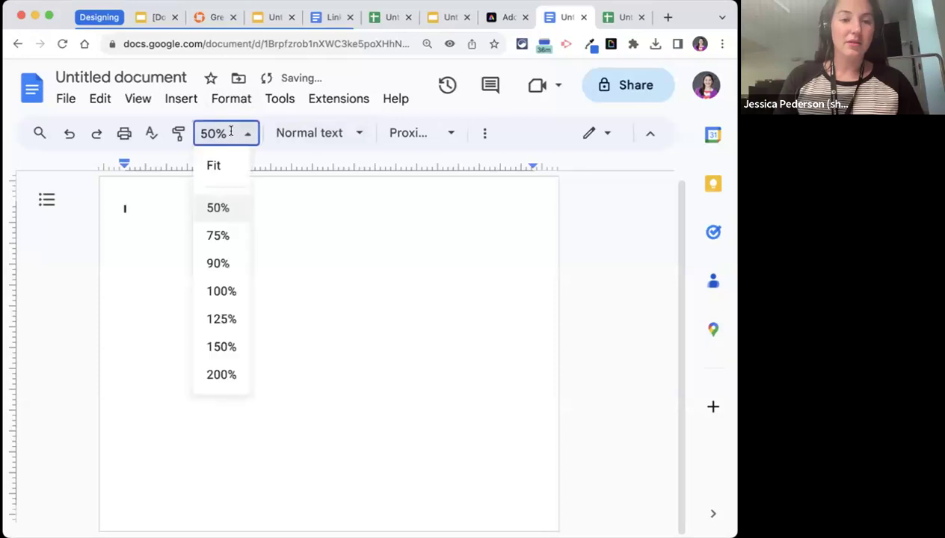
pyautogui.click(221, 291)
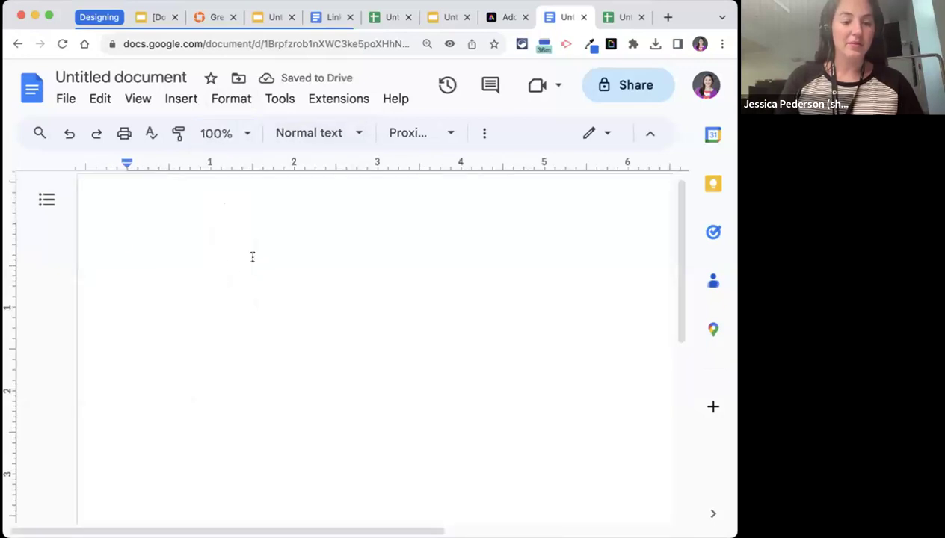
# Step: Insert an Email draft building block through the @ menu and add a colleague as a people chip in the To field
pyautogui.write('@')
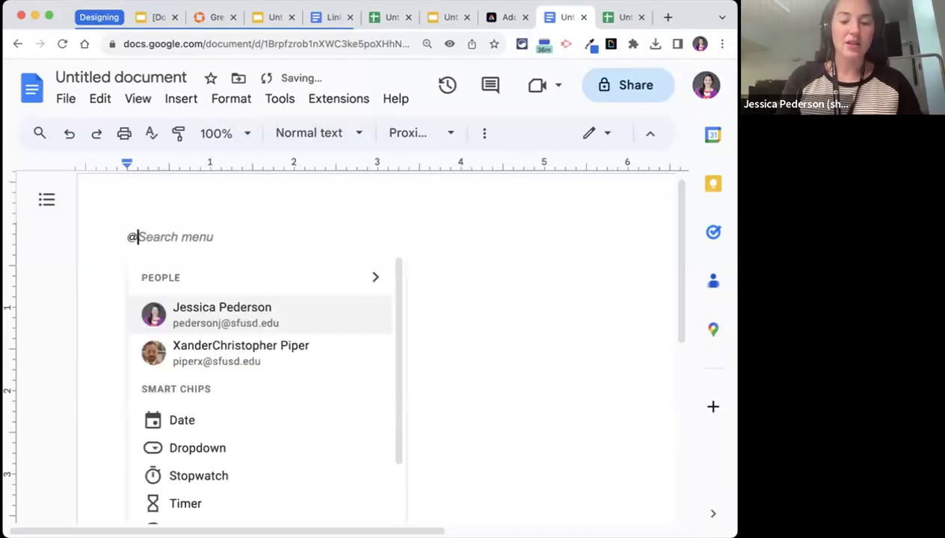
pyautogui.write('email')
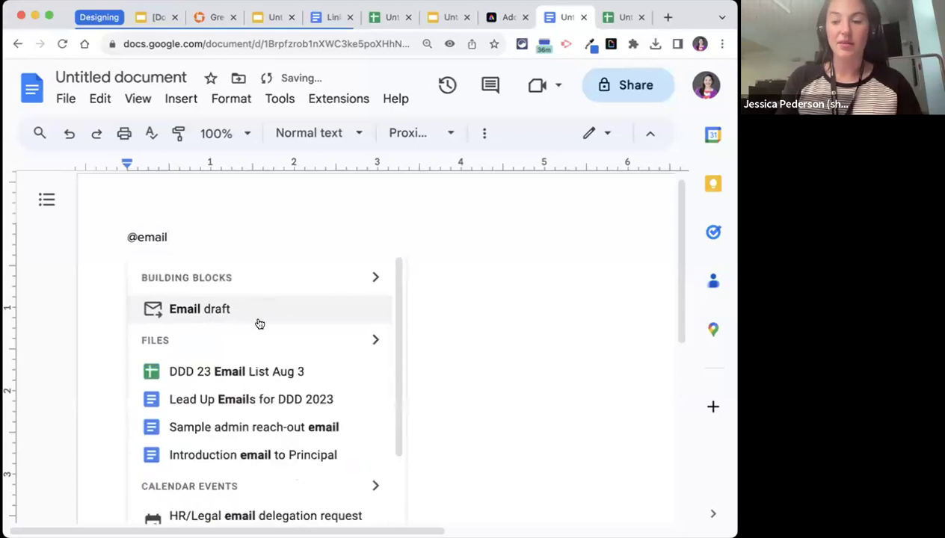
pyautogui.click(192, 310)
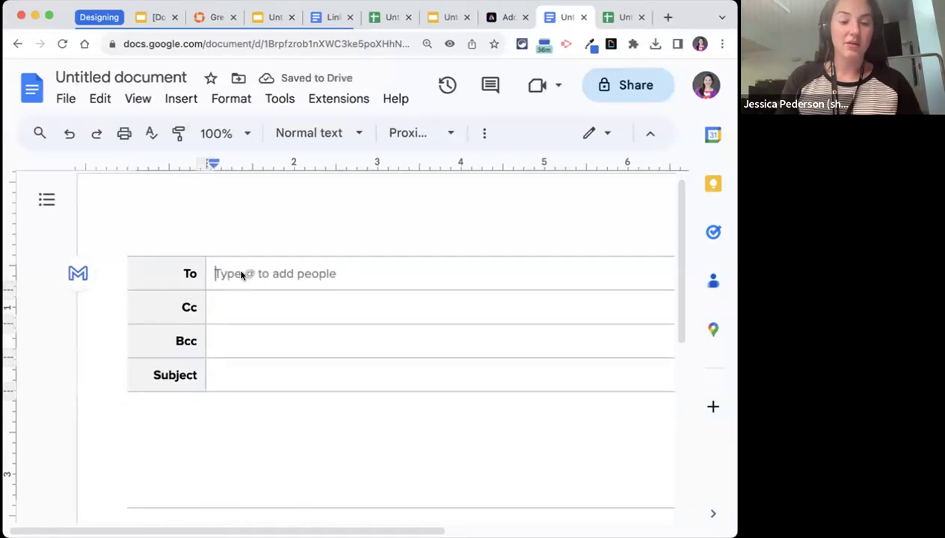
pyautogui.write('@roth')
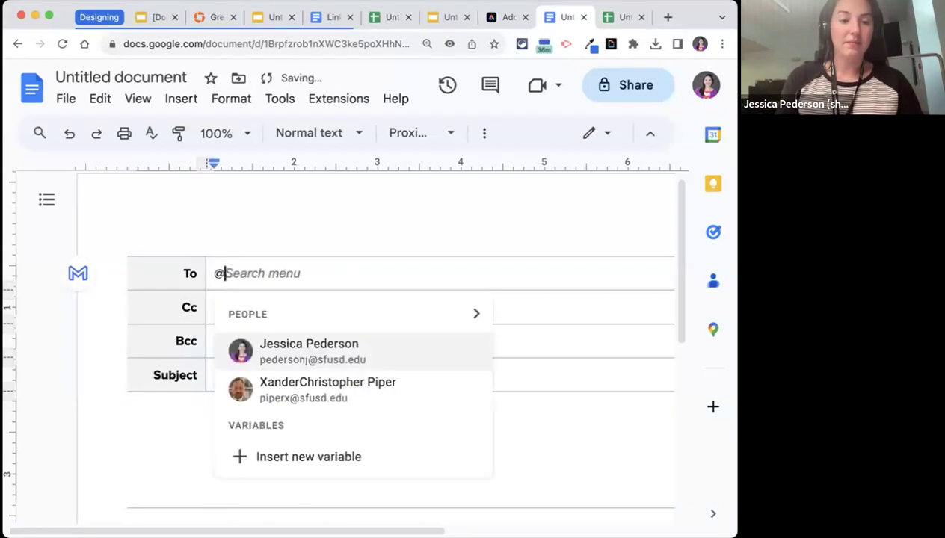
pyautogui.click(261, 344)
# Step: Fill in the email draft with the subject "Recap for yesterday's meeting" and random placeholder text in the body
pyautogui.click(221, 388)
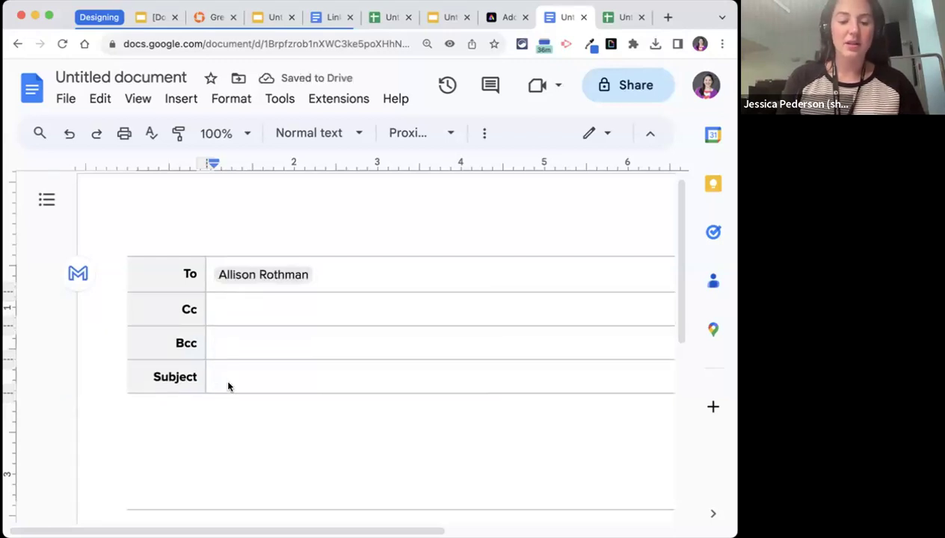
pyautogui.write('Reca')
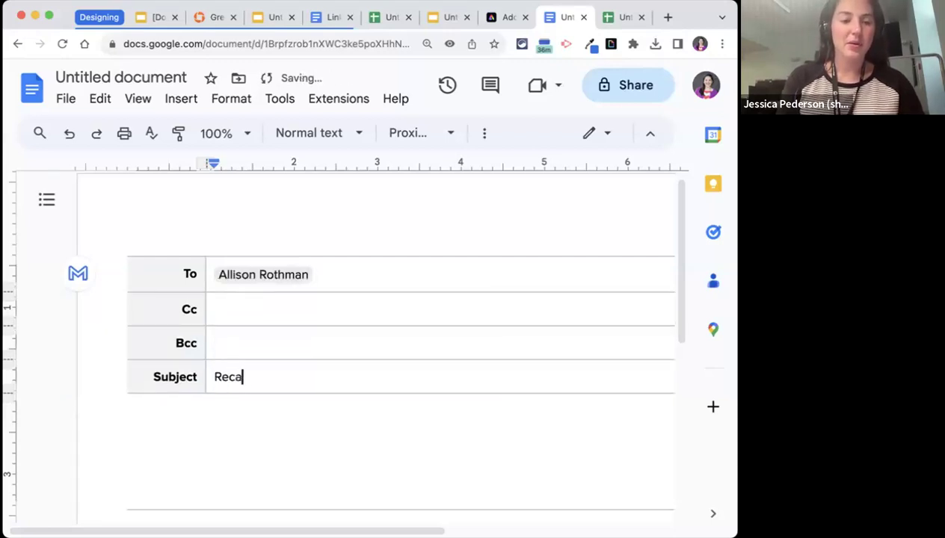
pyautogui.write("p for yesterday's meeting")
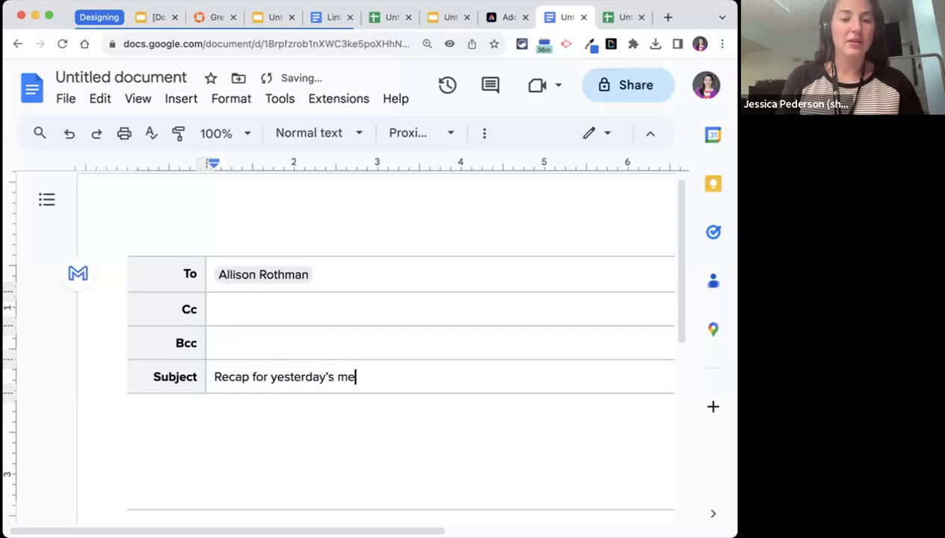
pyautogui.click(147, 431)
pyautogui.write('dgdk')
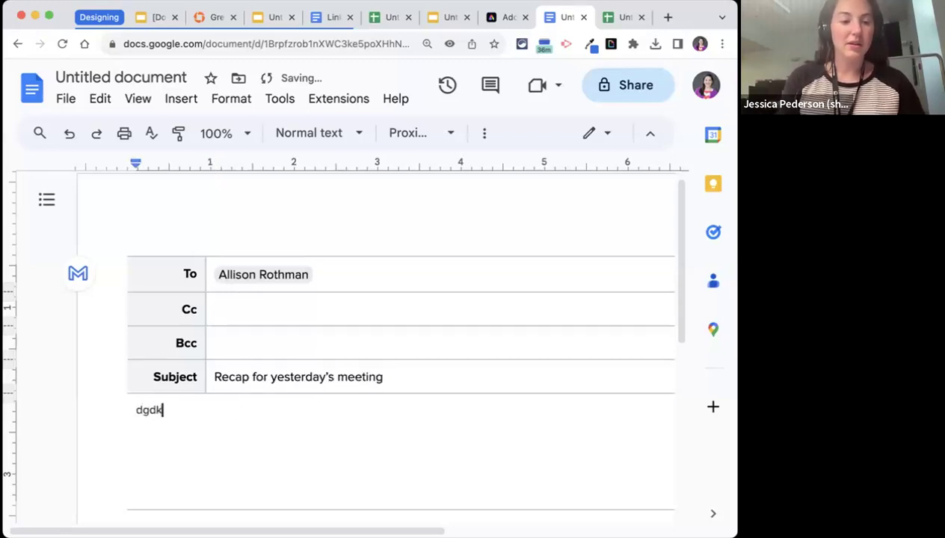
pyautogui.write('lgdalkgdalkgkldajñgkdsa')
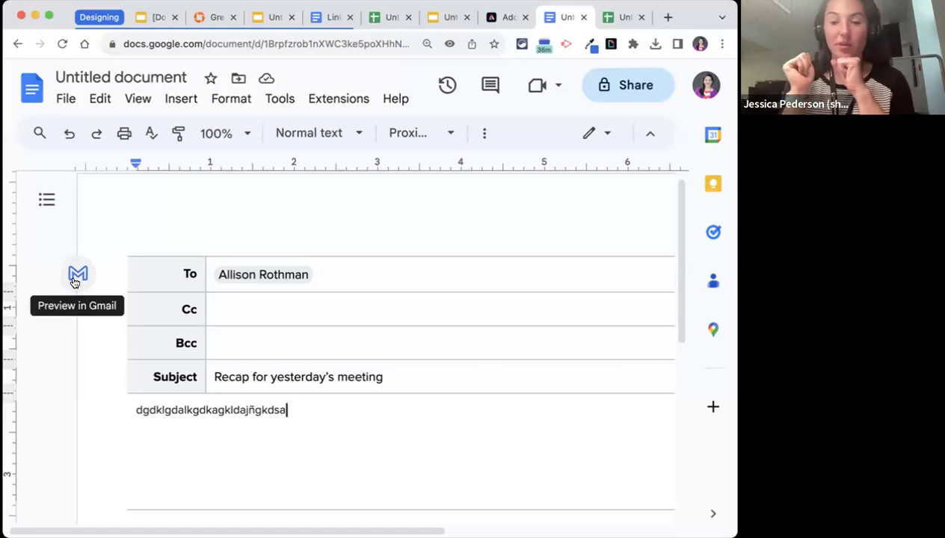
# Step: Delete the document's entire content, including the email draft
pyautogui.click(128, 234)
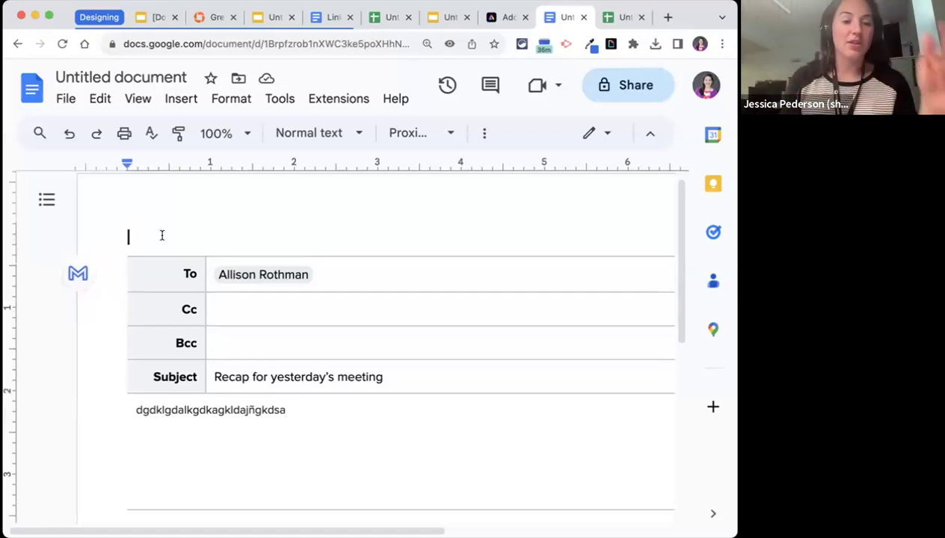
pyautogui.press('super+a')
pyautogui.press('BackSpace')
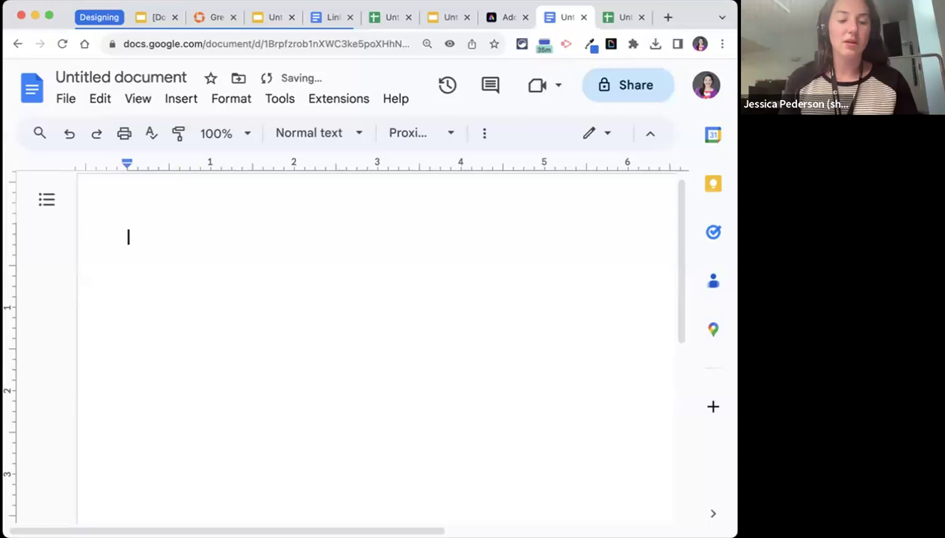
# Step: Examine the smart chips offered by the @ menu, then dismiss it and remove the @ character
pyautogui.write('@')
pyautogui.scroll(-3, 261, 401)
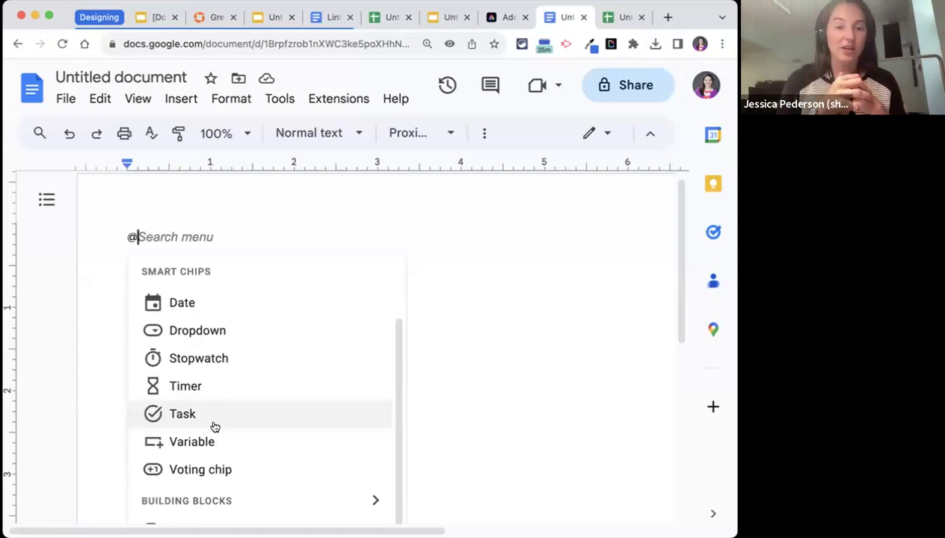
pyautogui.click(152, 234)
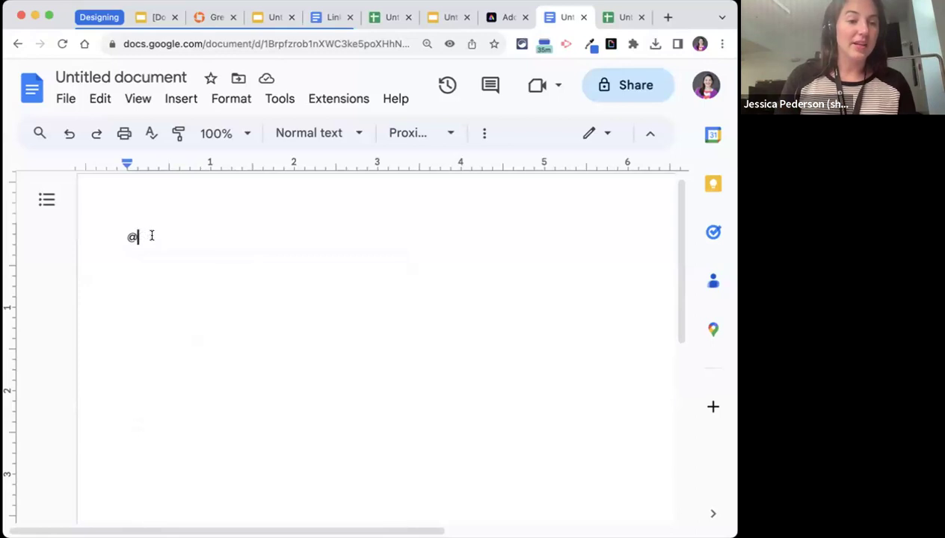
pyautogui.press('BackSpace')
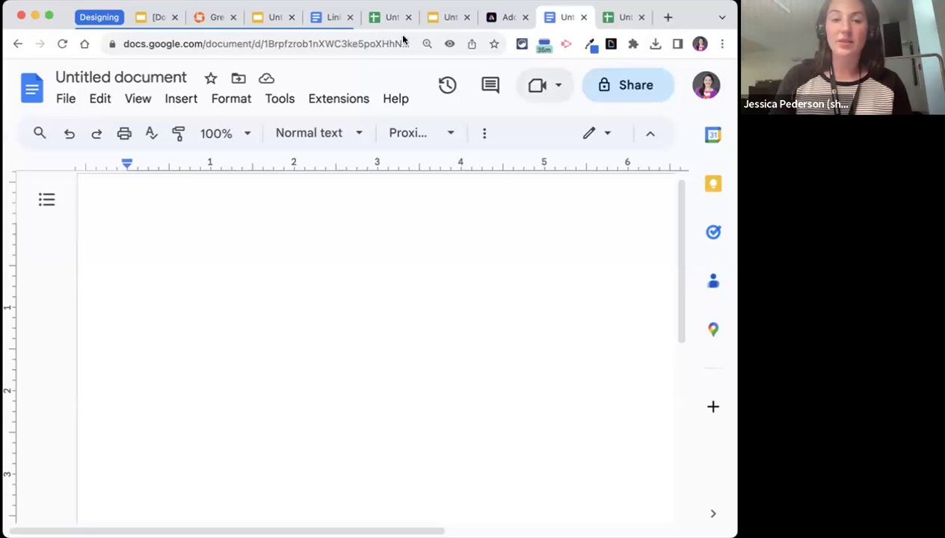
# Step: Switch to the Google Slides presentation and show the "Closing moves" slide
pyautogui.click(388, 19)
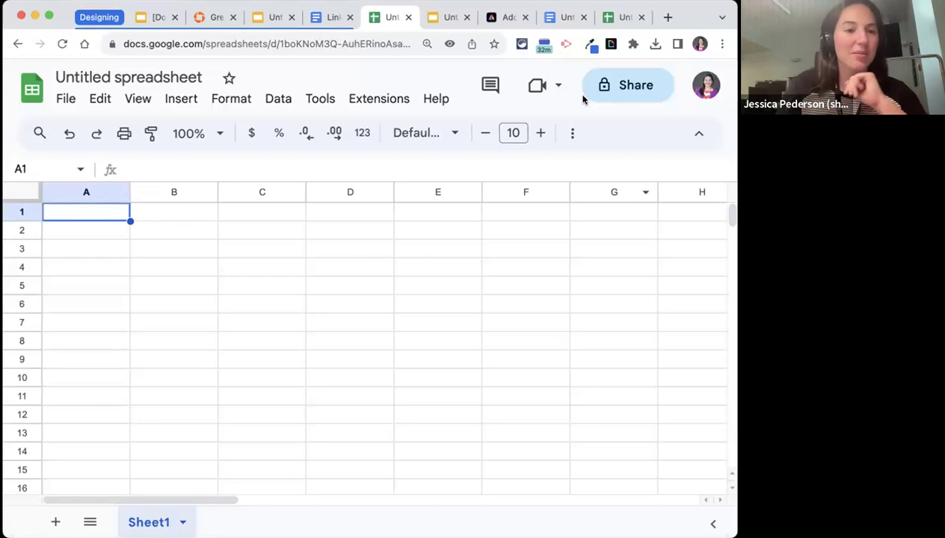
pyautogui.click(155, 18)
pyautogui.click(161, 426)
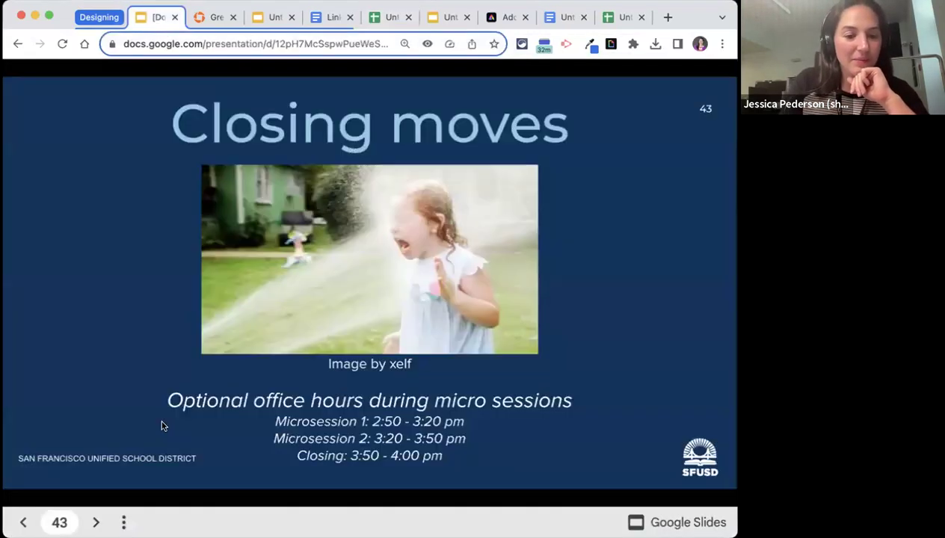